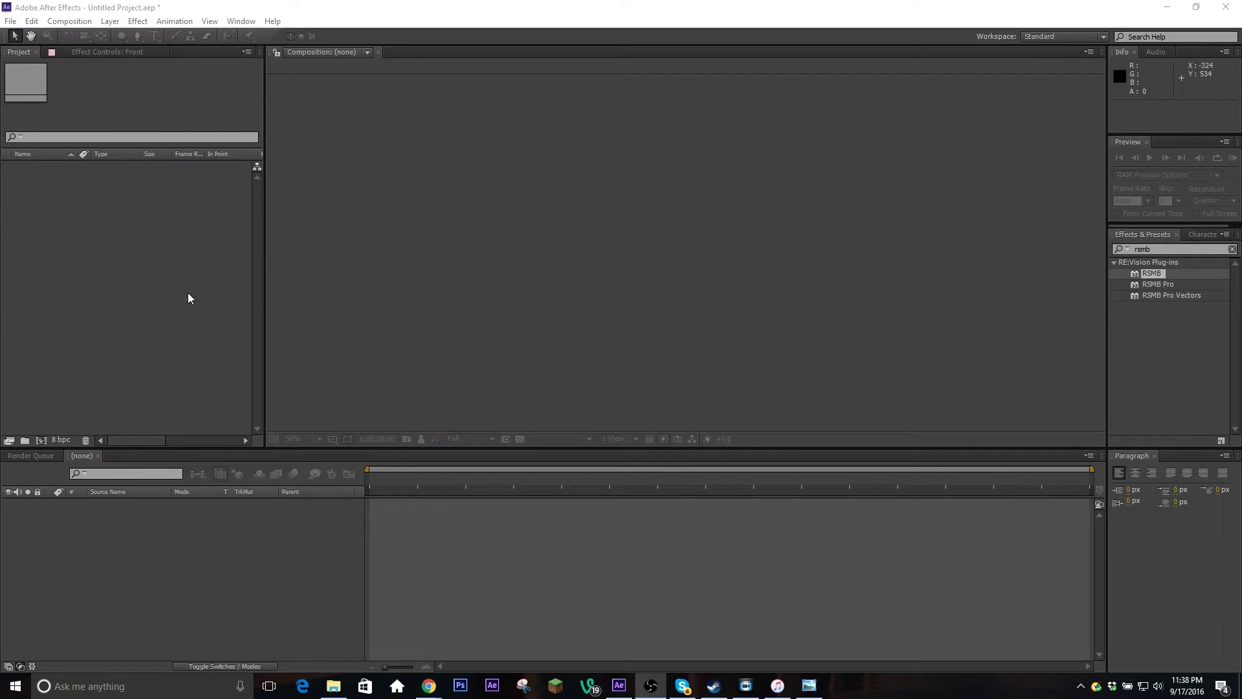
# Create a new 1920 × 1080 composition at 60 fps with a one-second duration and a white background
pyautogui.click(69, 21)
pyautogui.click(90, 34)
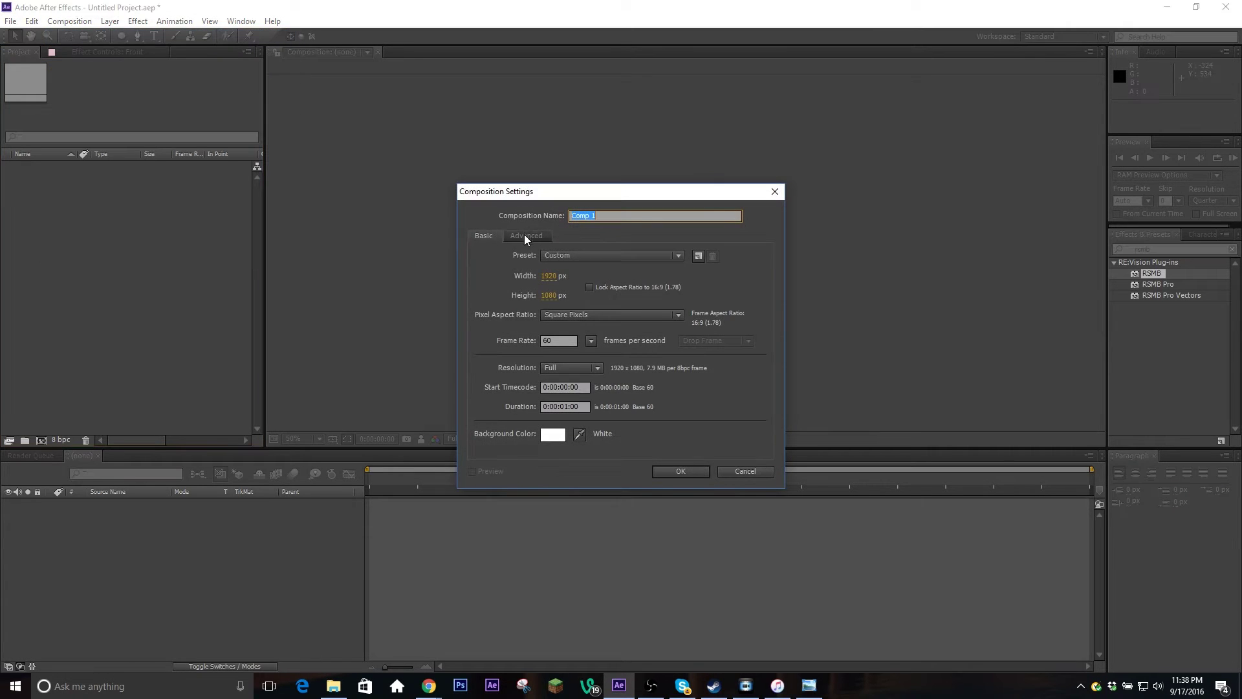
pyautogui.click(681, 471)
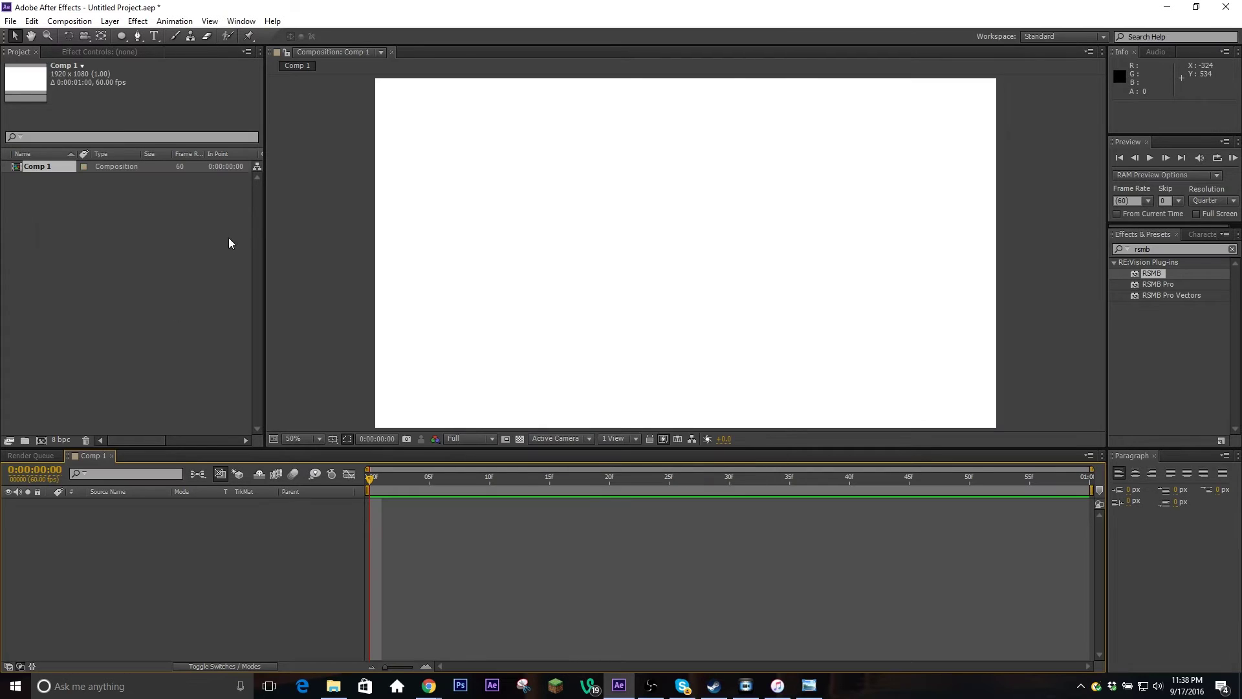
# Add a full-size black solid layer to the composition
pyautogui.click(109, 22)
pyautogui.moveTo(226, 36)
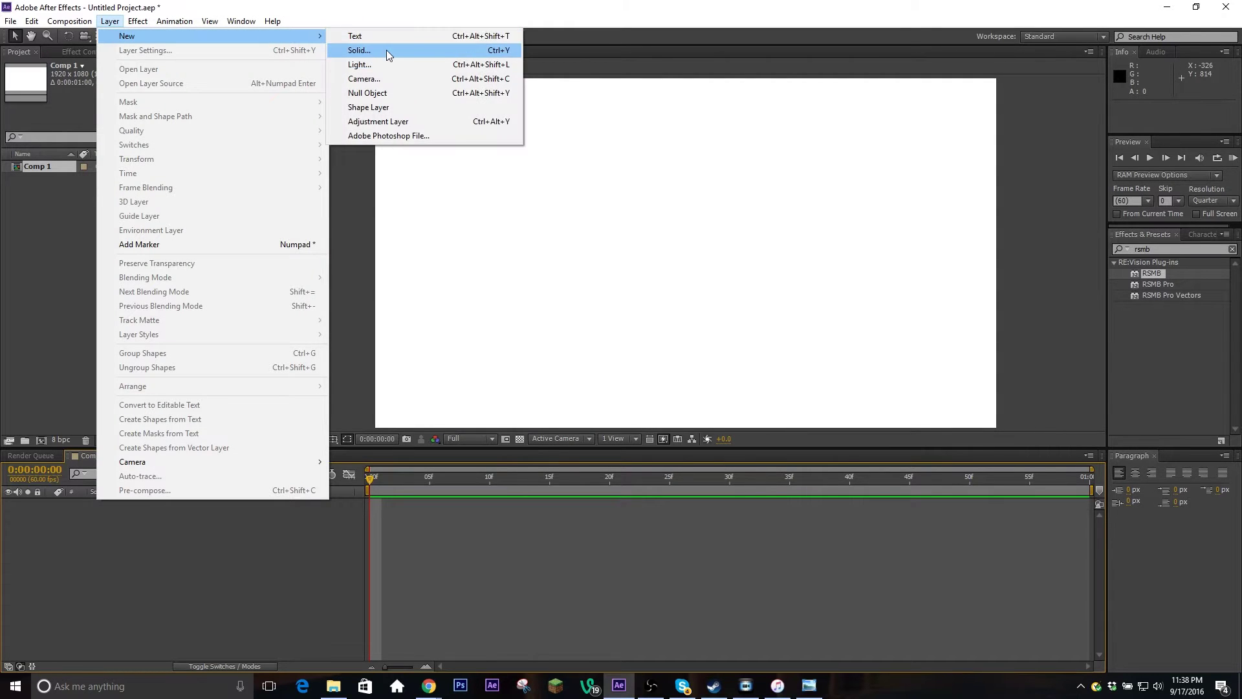
pyautogui.click(359, 50)
pyautogui.click(674, 459)
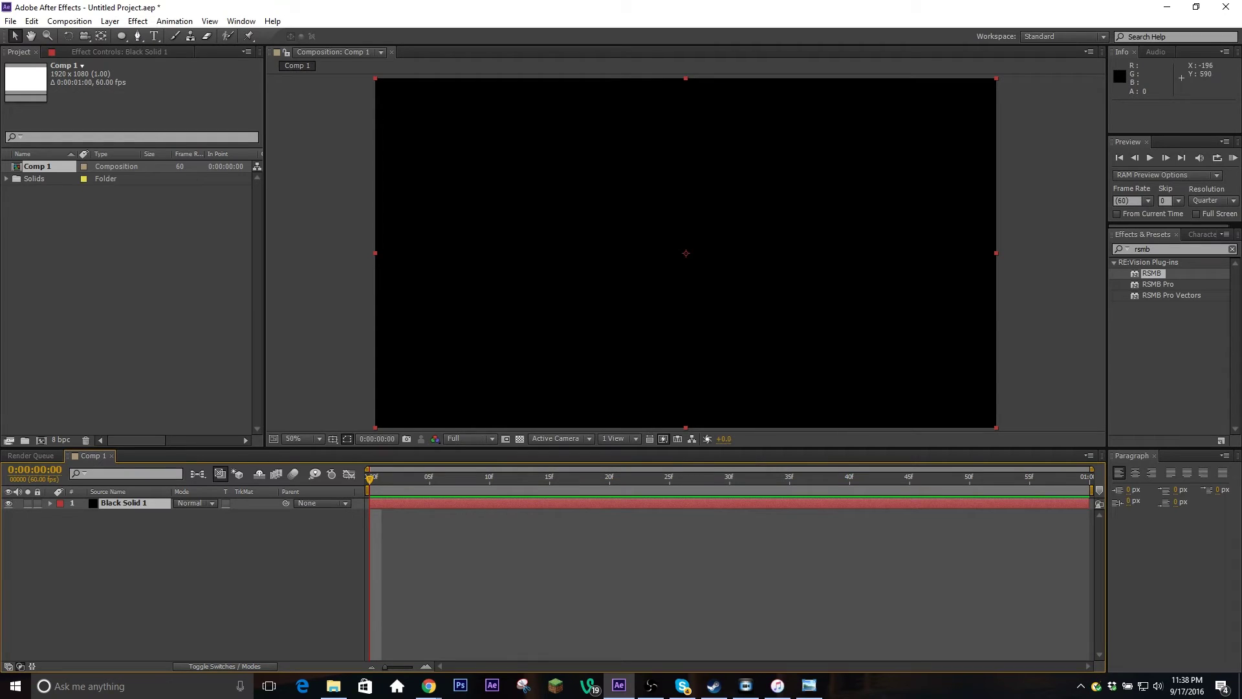
# Mask the black solid with the Ellipse tool into a small circle centred in the composition
pyautogui.click(121, 37)
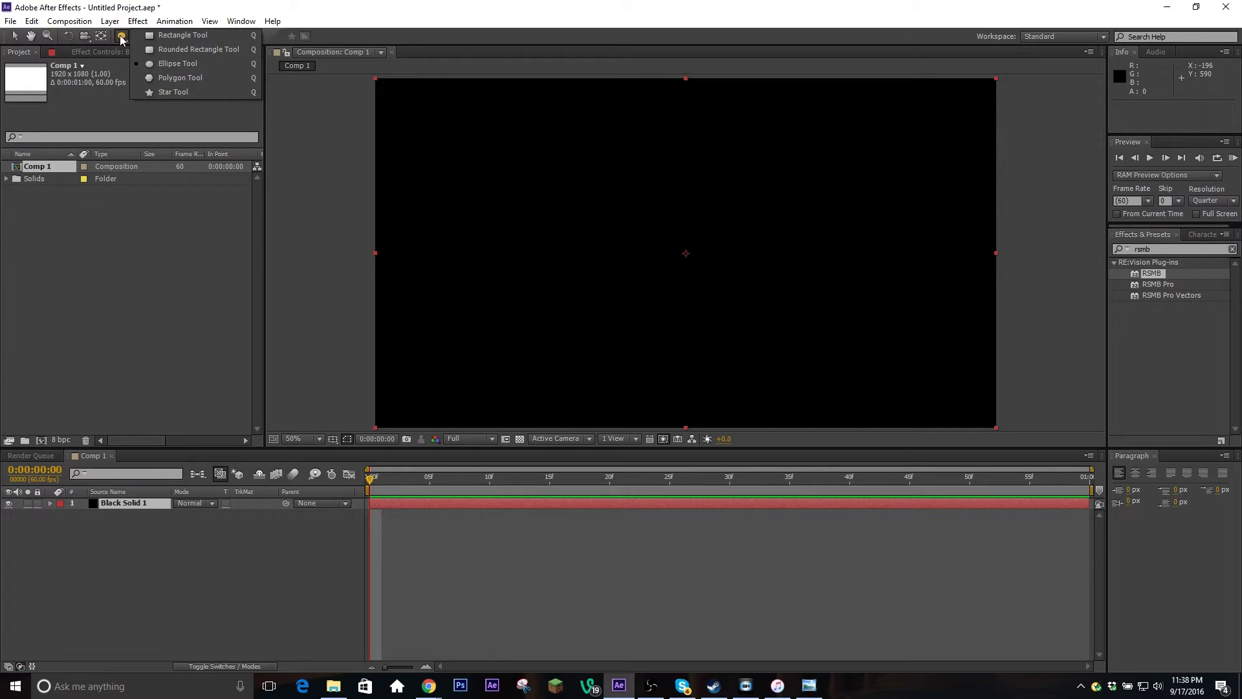
pyautogui.click(185, 63)
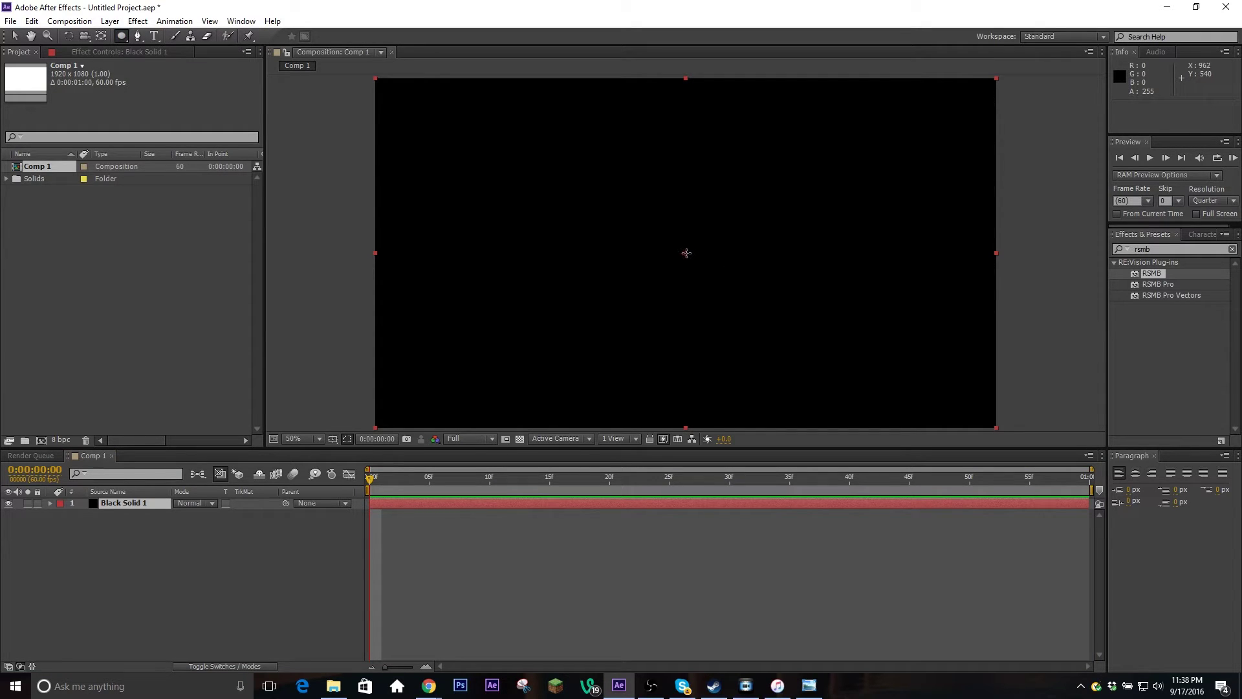
pyautogui.moveTo(687, 253); pyautogui.dragTo(667, 242)
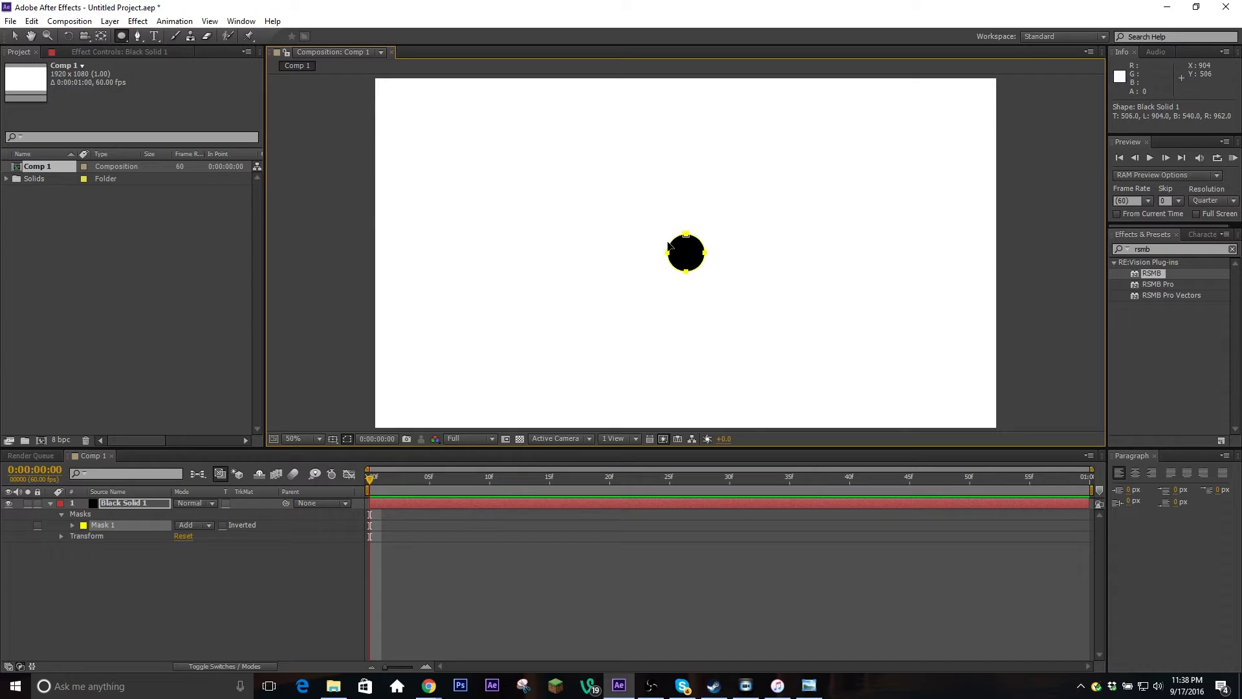
pyautogui.click(432, 569)
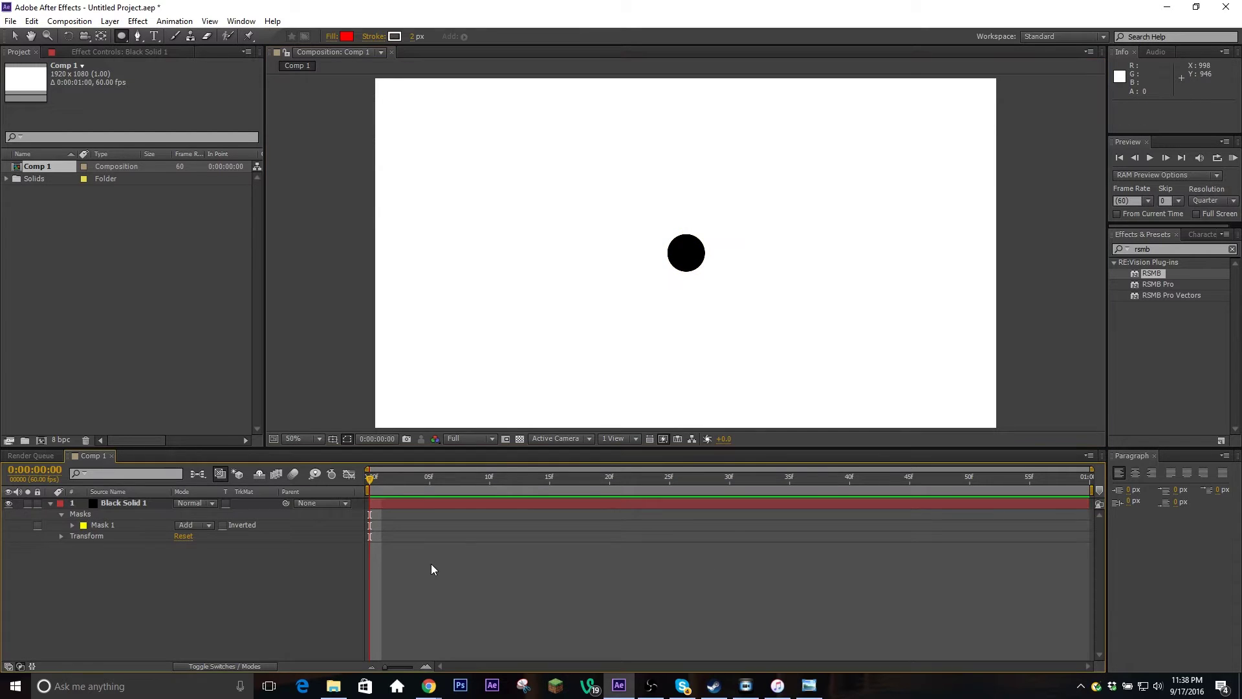
# Add an empty shape layer above the black solid
pyautogui.click(110, 21)
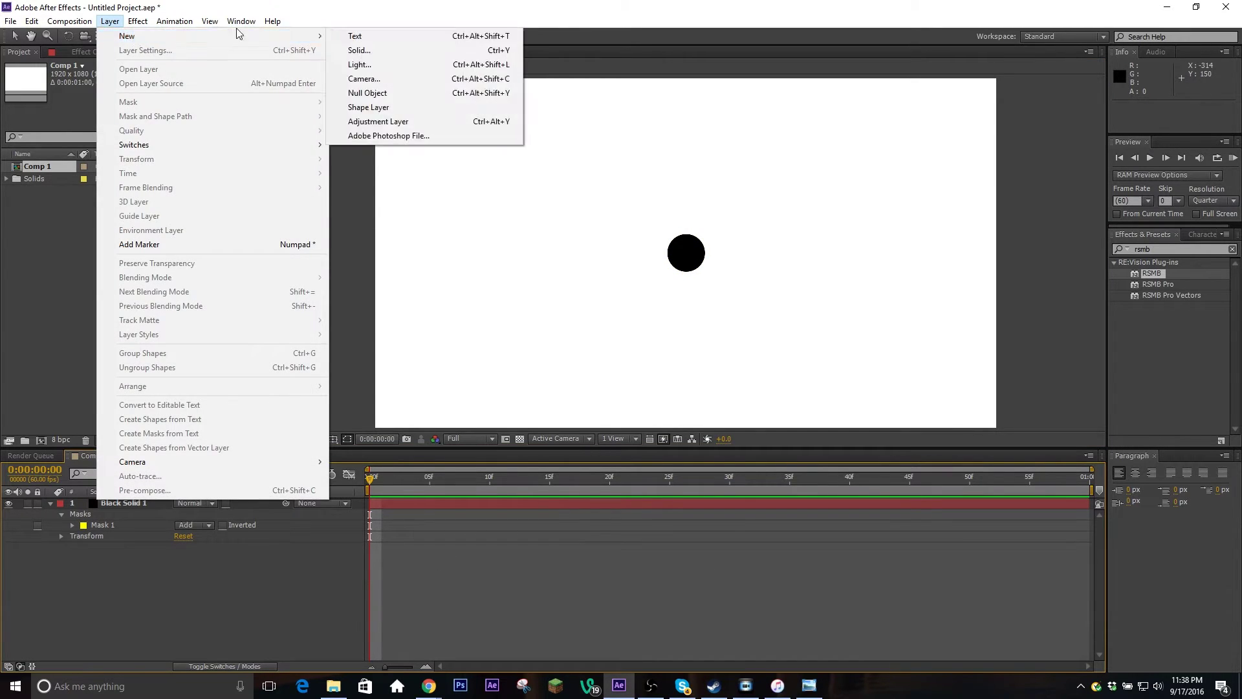
pyautogui.moveTo(293, 43)
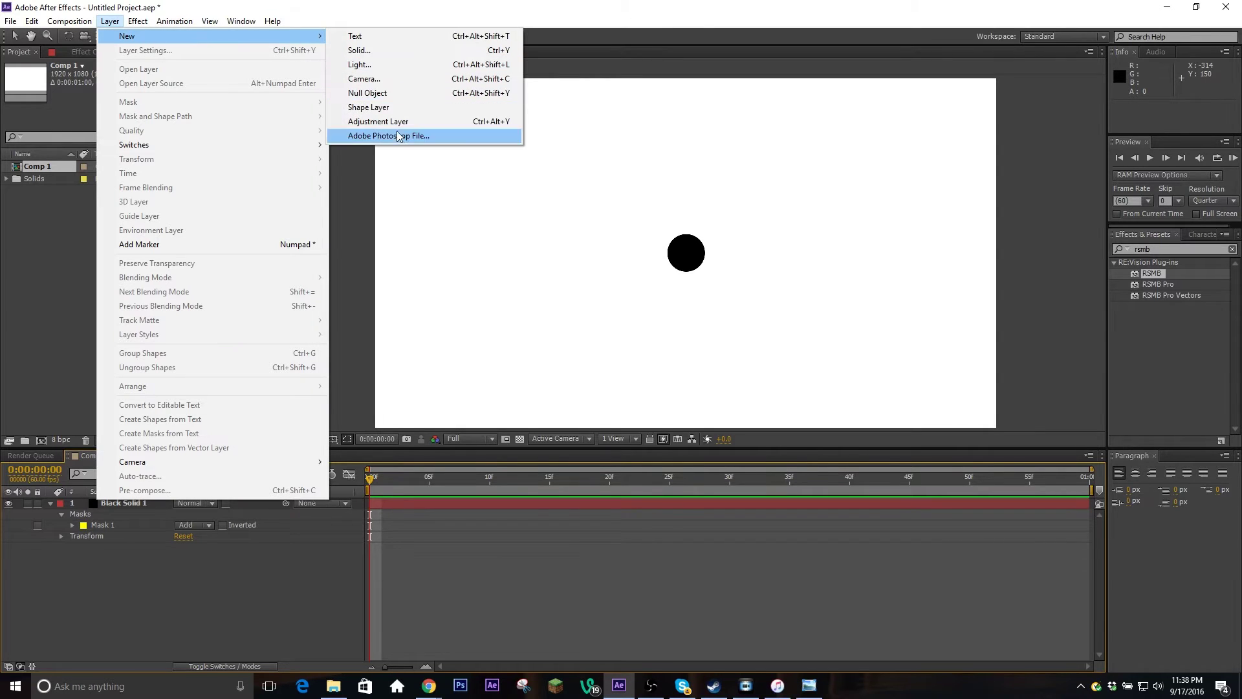
pyautogui.click(369, 107)
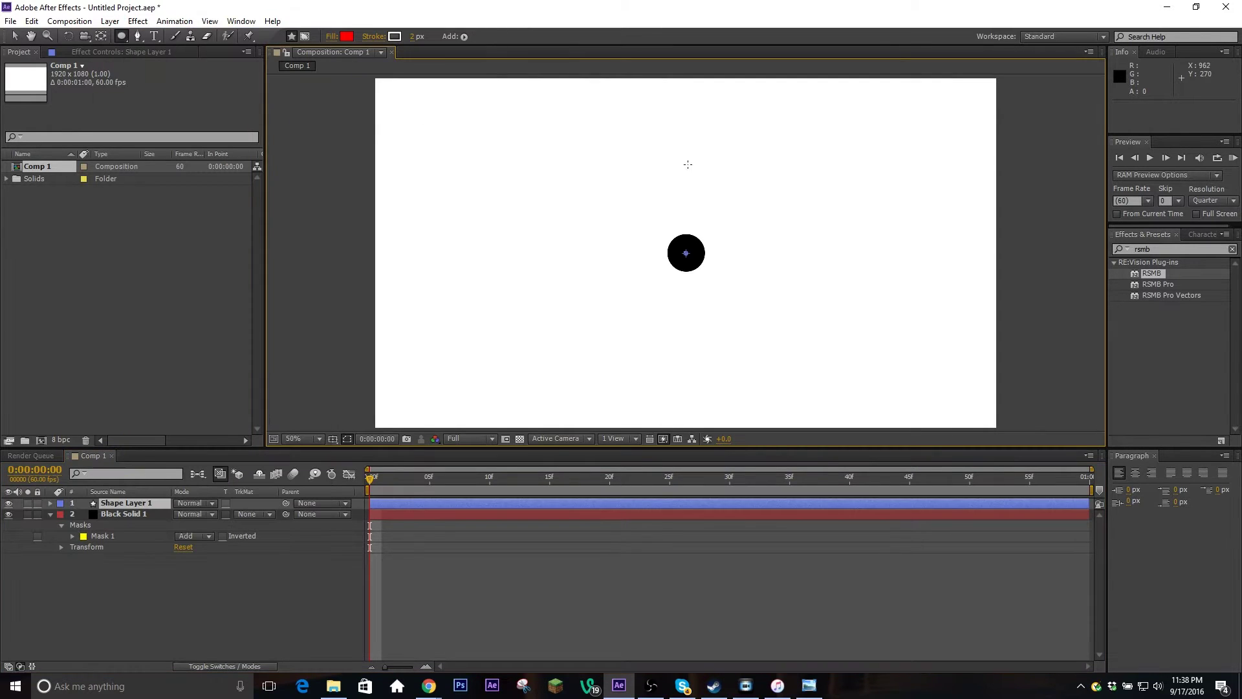
# Draw a horizontal line with the Pen tool below the circle, spanning almost the full composition width
pyautogui.click(137, 37)
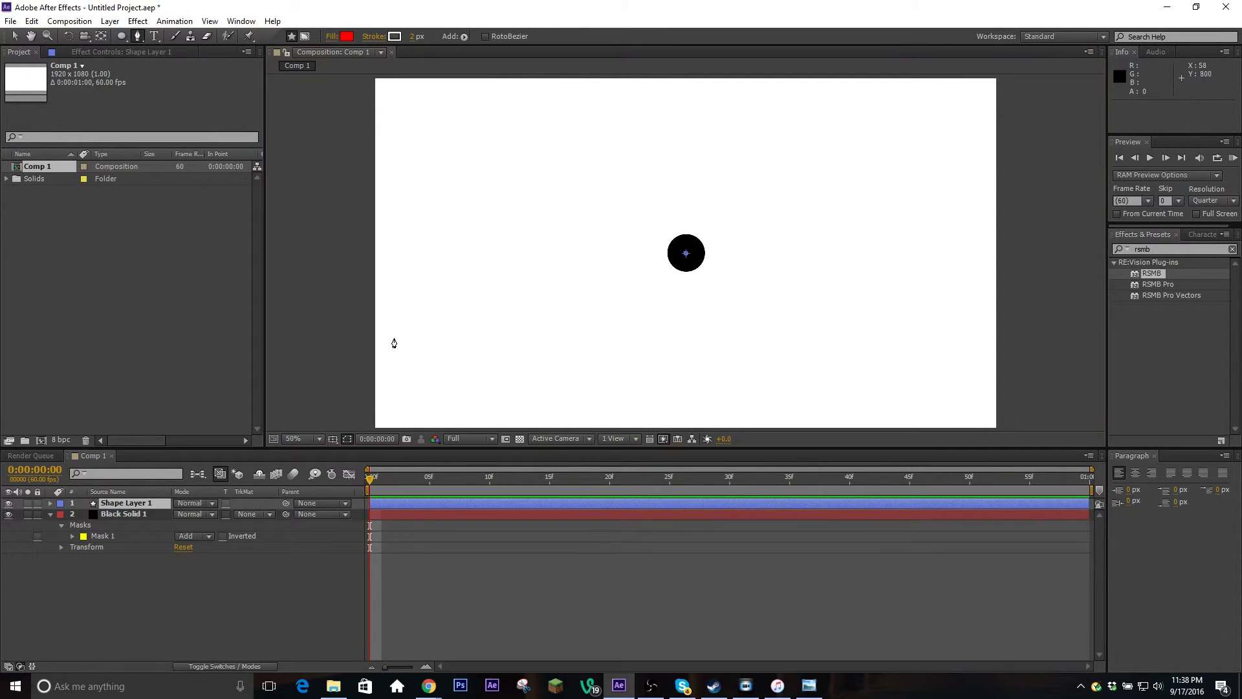
pyautogui.moveTo(394, 341); pyautogui.dragTo(413, 341)
pyautogui.click(986, 343)
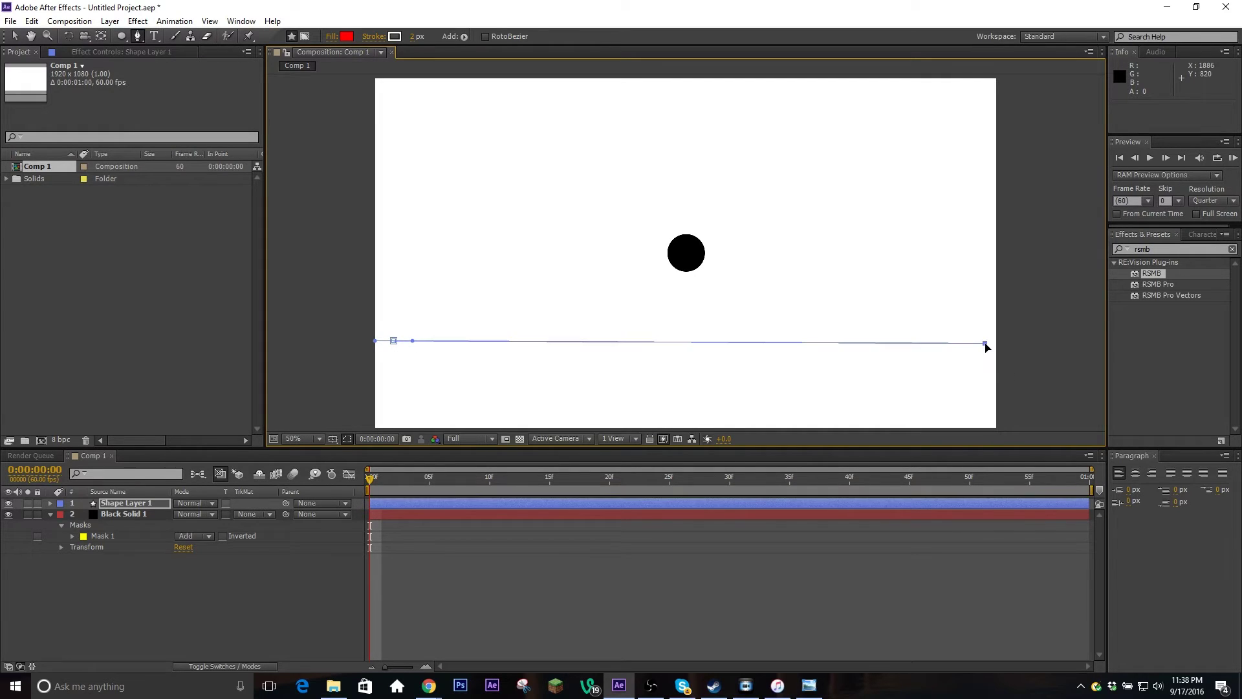
pyautogui.moveTo(987, 348); pyautogui.dragTo(883, 346)
pyautogui.hotkey('ctrl', 'z')
pyautogui.hotkey('ctrl', 'z')
pyautogui.moveTo(412, 341); pyautogui.dragTo(436, 345)
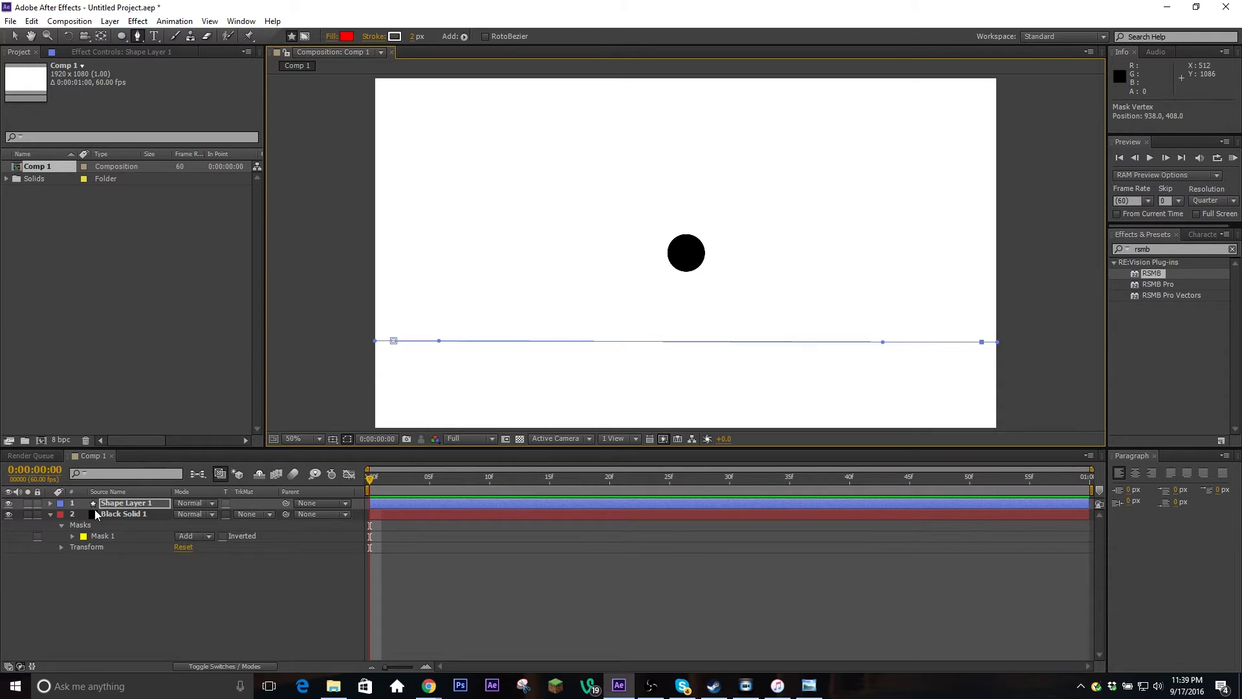
# Expand the contents of the line's shape layer and hide its fill
pyautogui.click(50, 503)
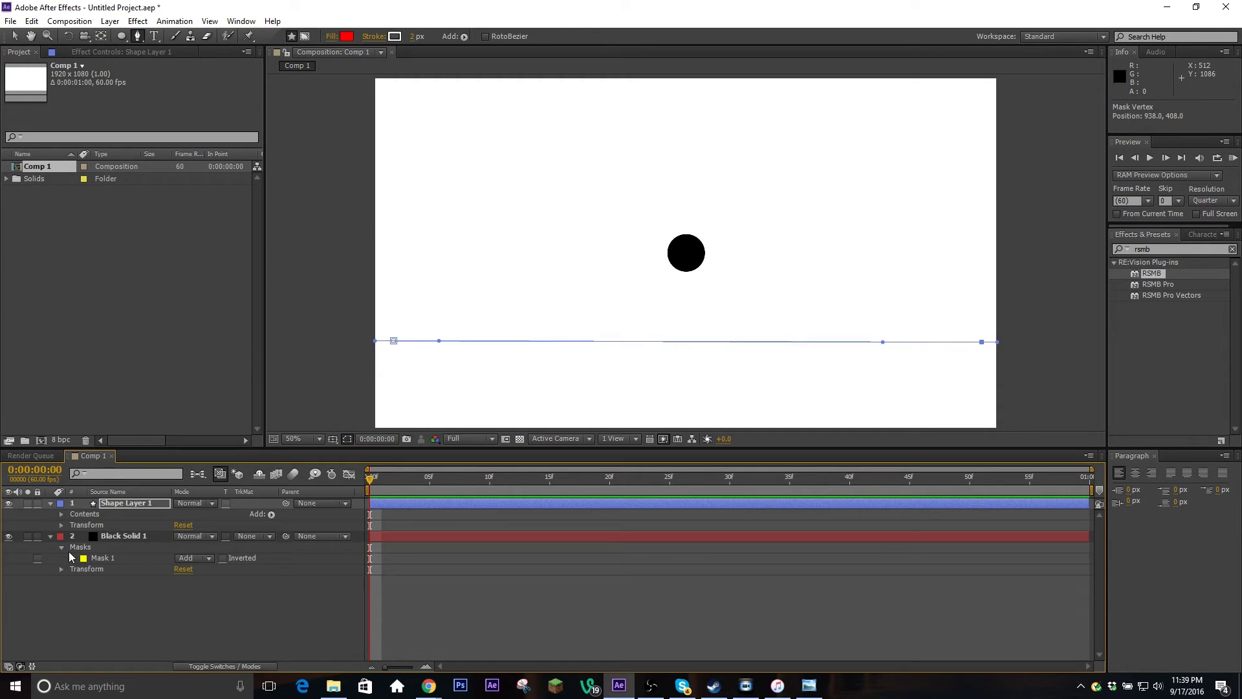
pyautogui.click(61, 515)
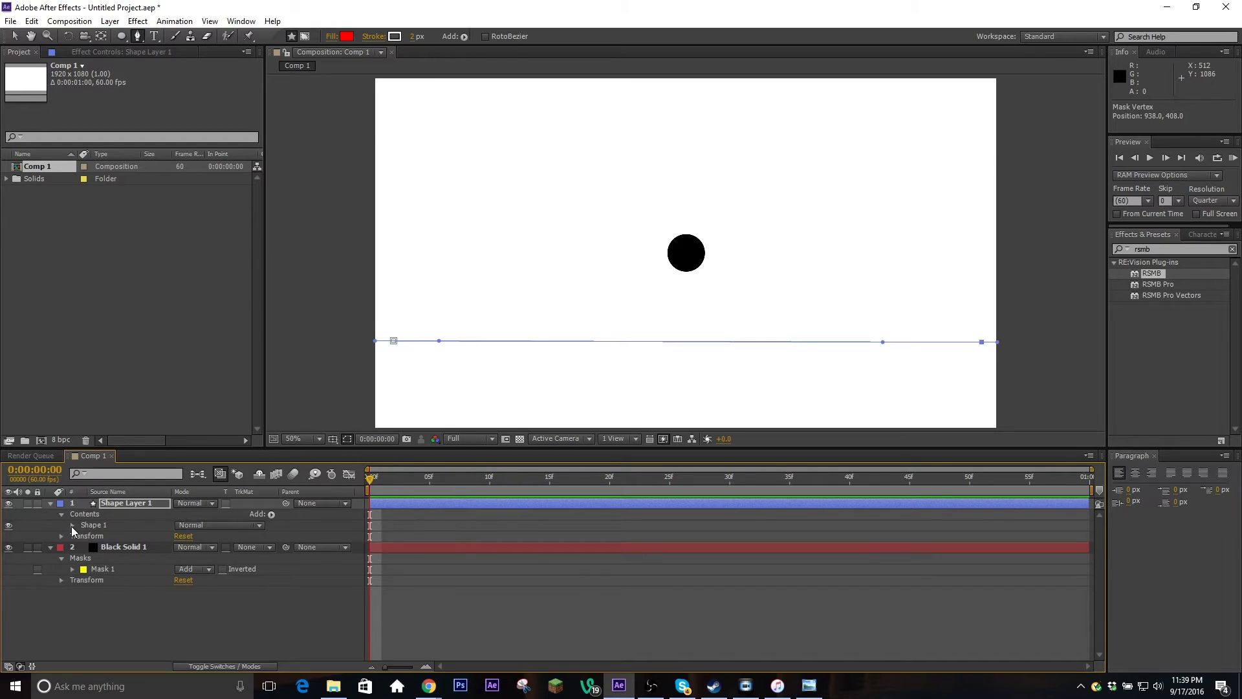
pyautogui.click(71, 525)
pyautogui.click(8, 558)
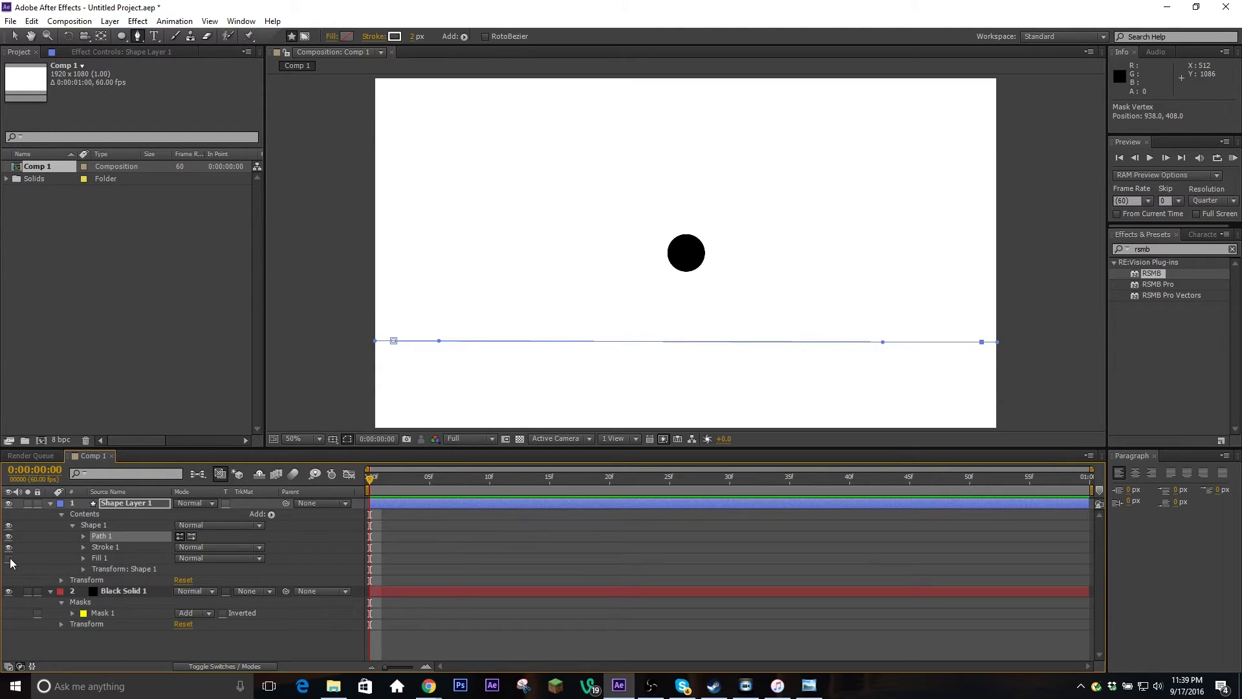
# Set the line's stroke colour to black (000000)
pyautogui.click(83, 548)
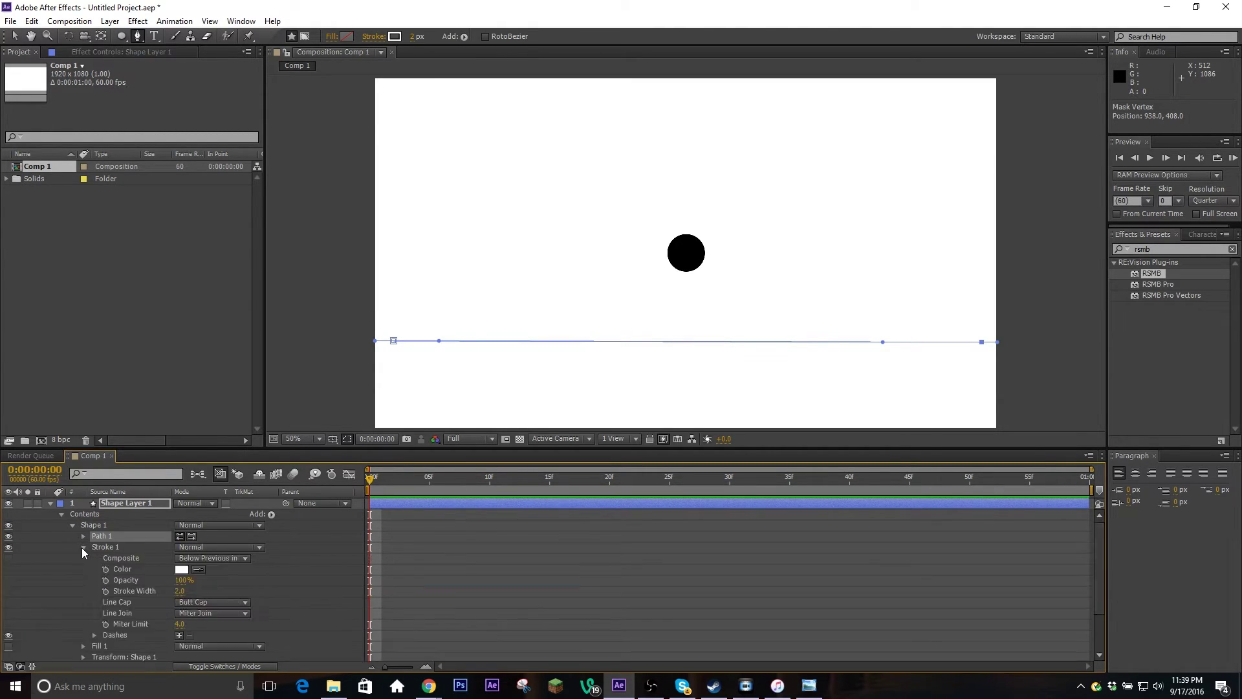
pyautogui.click(182, 569)
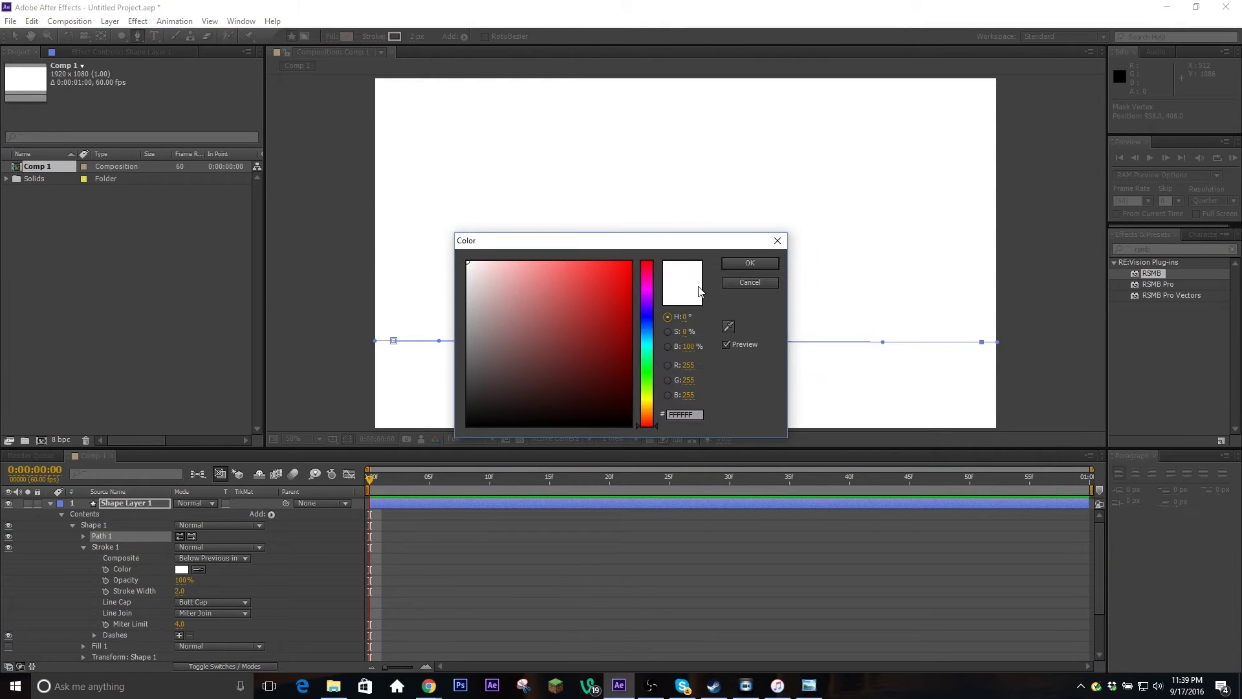
pyautogui.moveTo(549, 334)
pyautogui.mouseDown()
pyautogui.moveTo(513, 311)
pyautogui.moveTo(776, 569)
pyautogui.mouseUp()
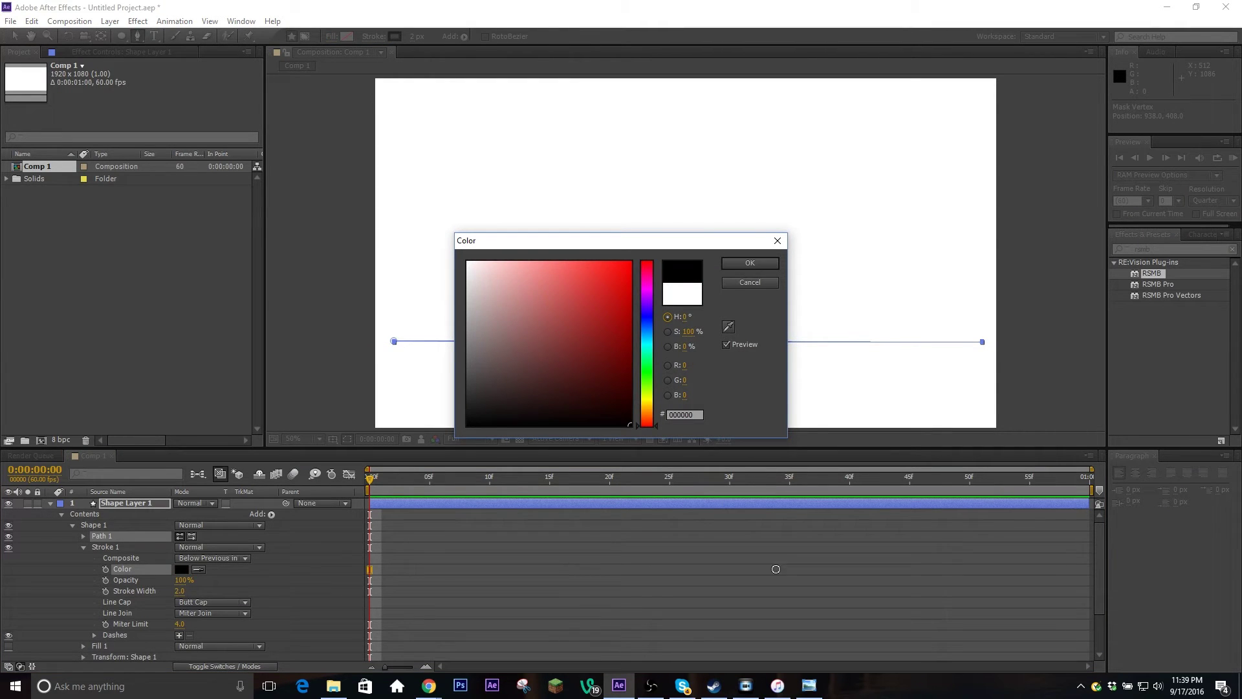
pyautogui.click(751, 262)
# Set the line's stroke width to 20 and collapse the shape layer's contents
pyautogui.click(179, 591)
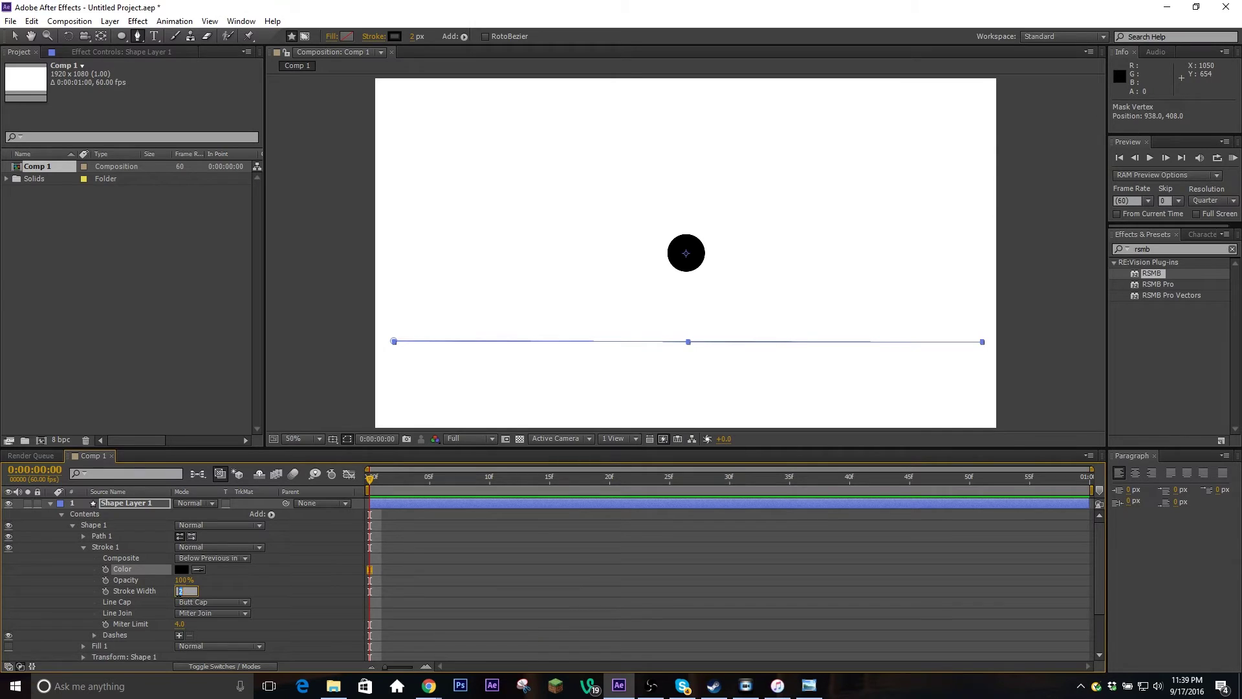
pyautogui.write('20')
pyautogui.press('Return')
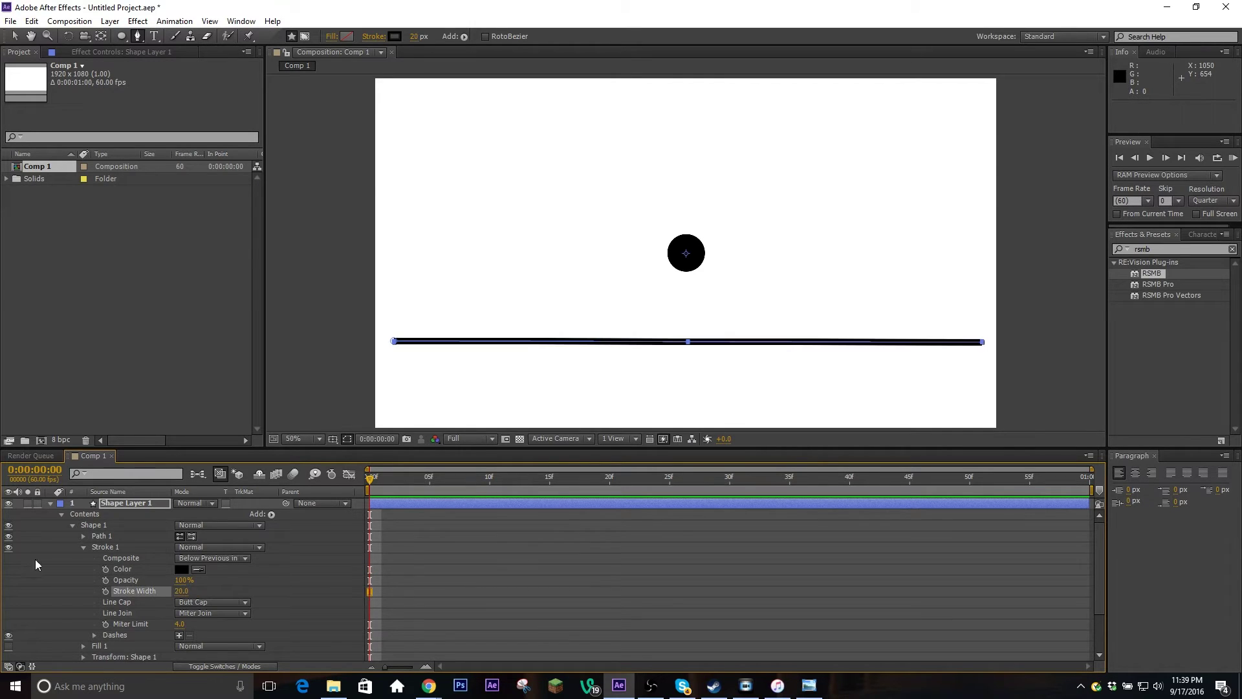
pyautogui.click(82, 547)
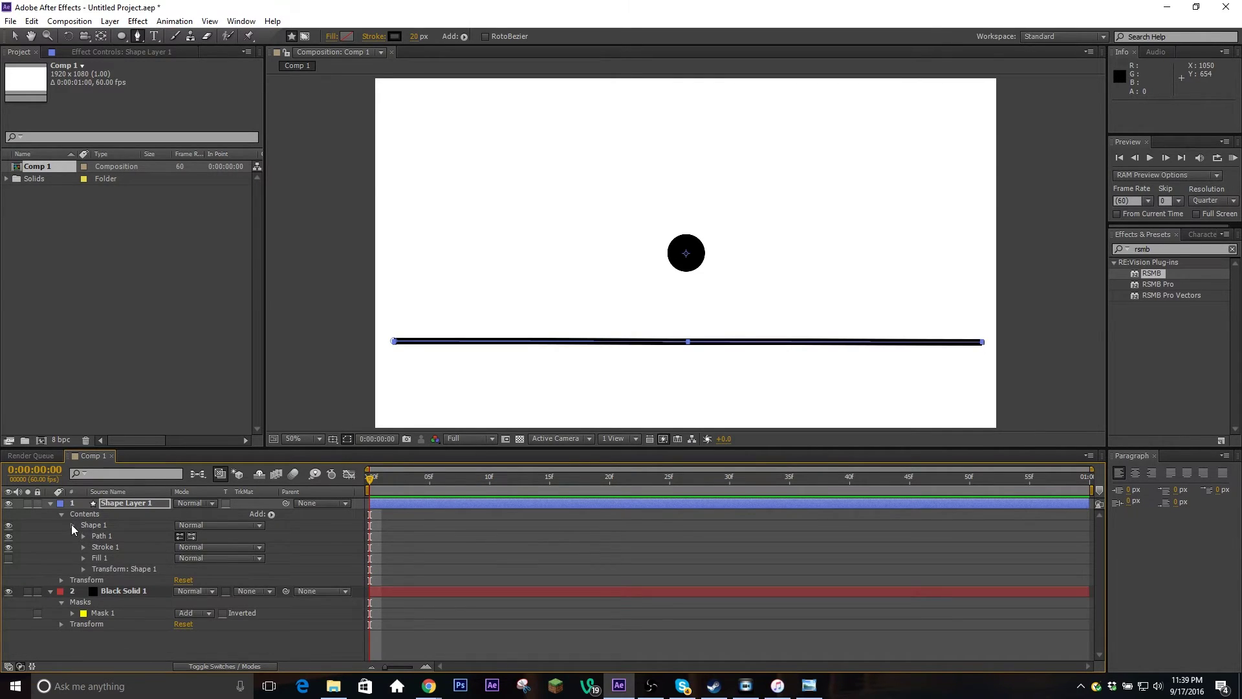
pyautogui.click(71, 525)
pyautogui.click(61, 515)
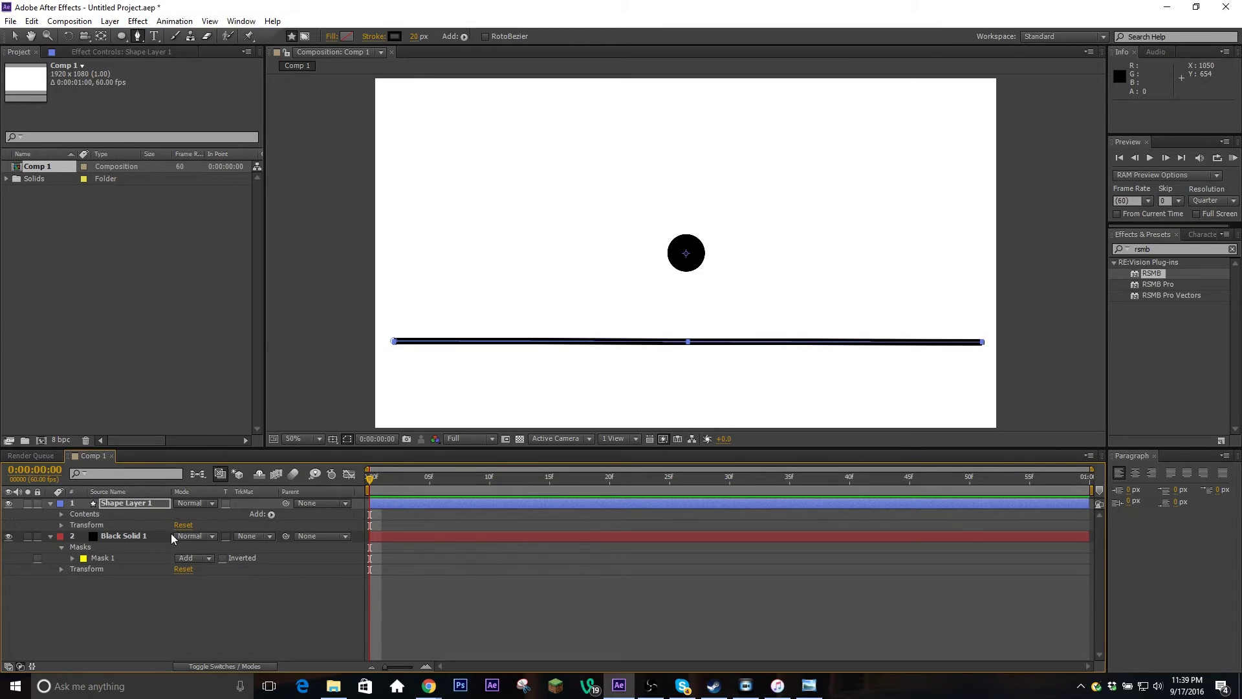
# Move the circle above the frame to position 960, -87 and set a Position keyframe at the first frame
pyautogui.click(145, 537)
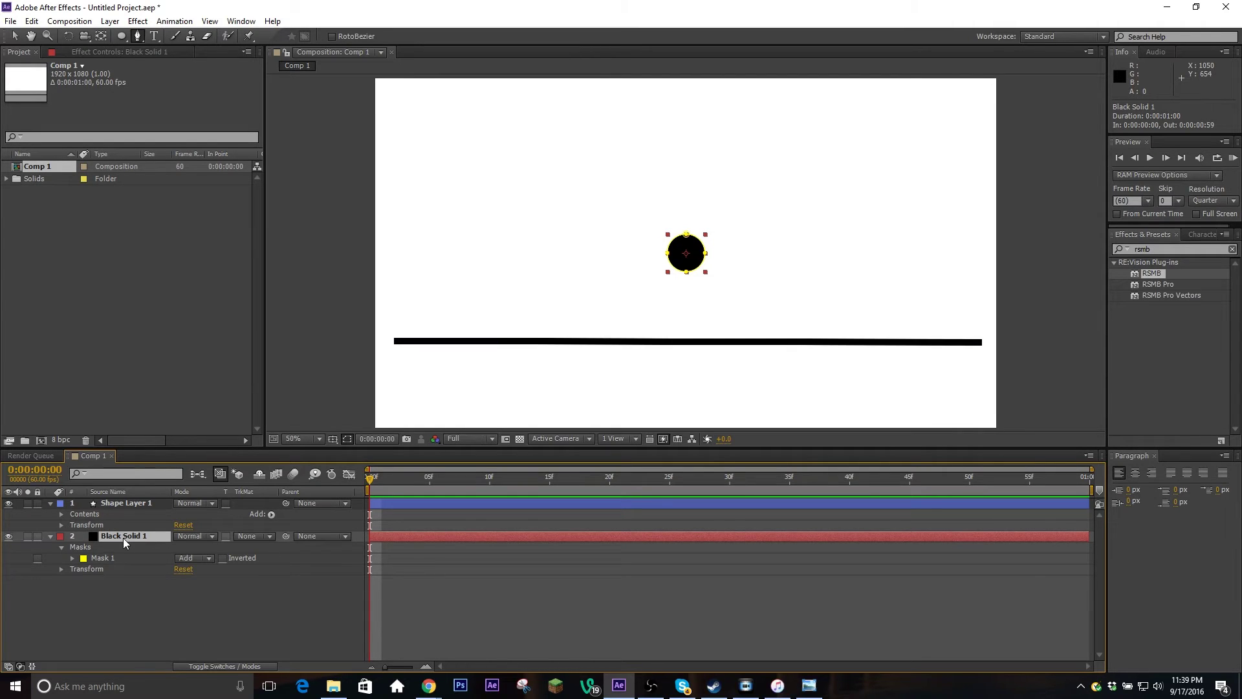
pyautogui.press('p')
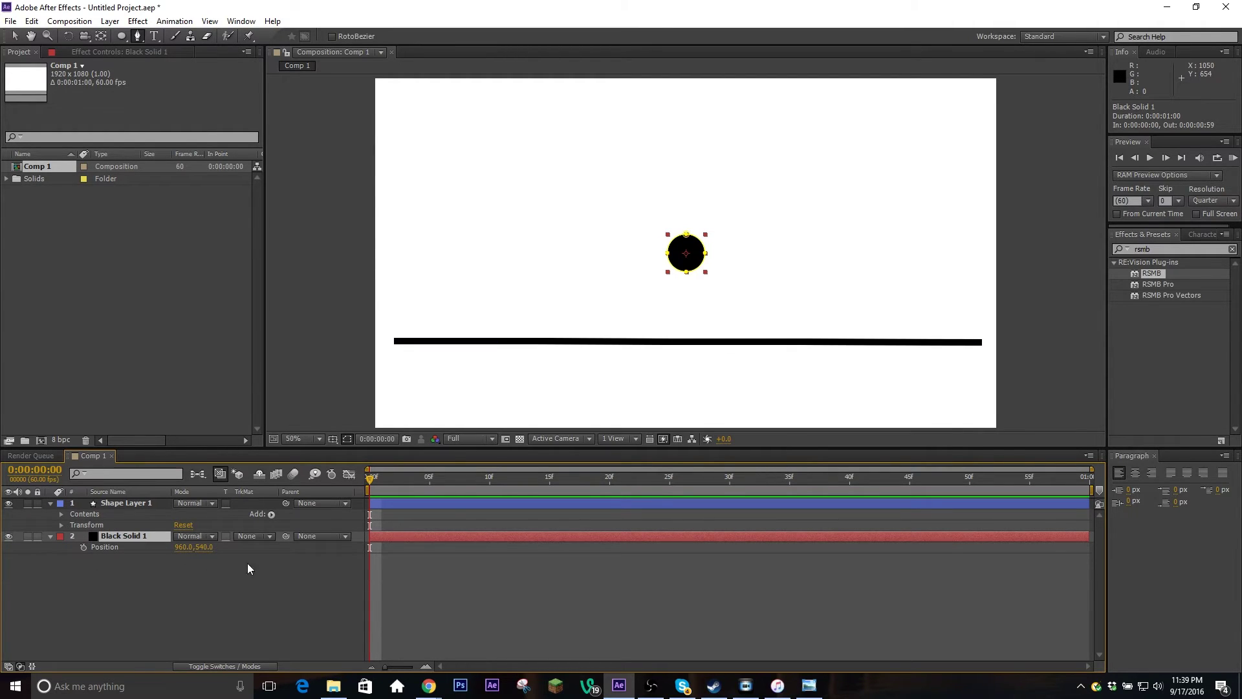
pyautogui.moveTo(214, 557); pyautogui.dragTo(73, 558)
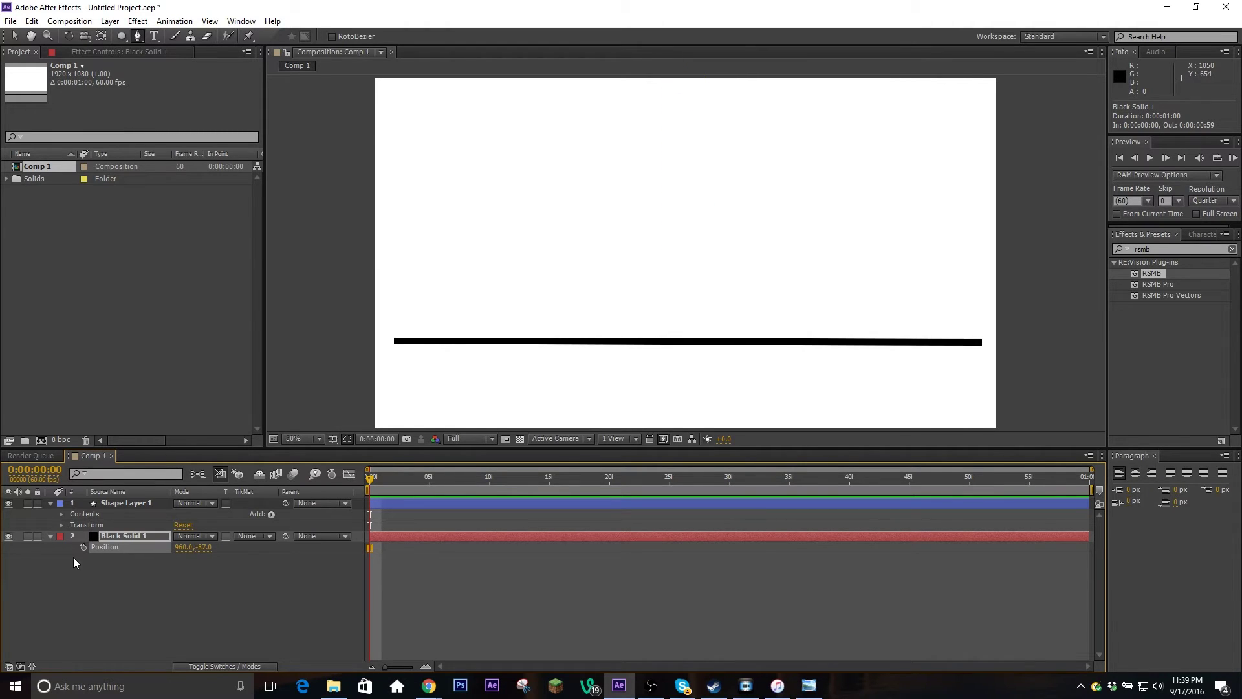
pyautogui.click(81, 547)
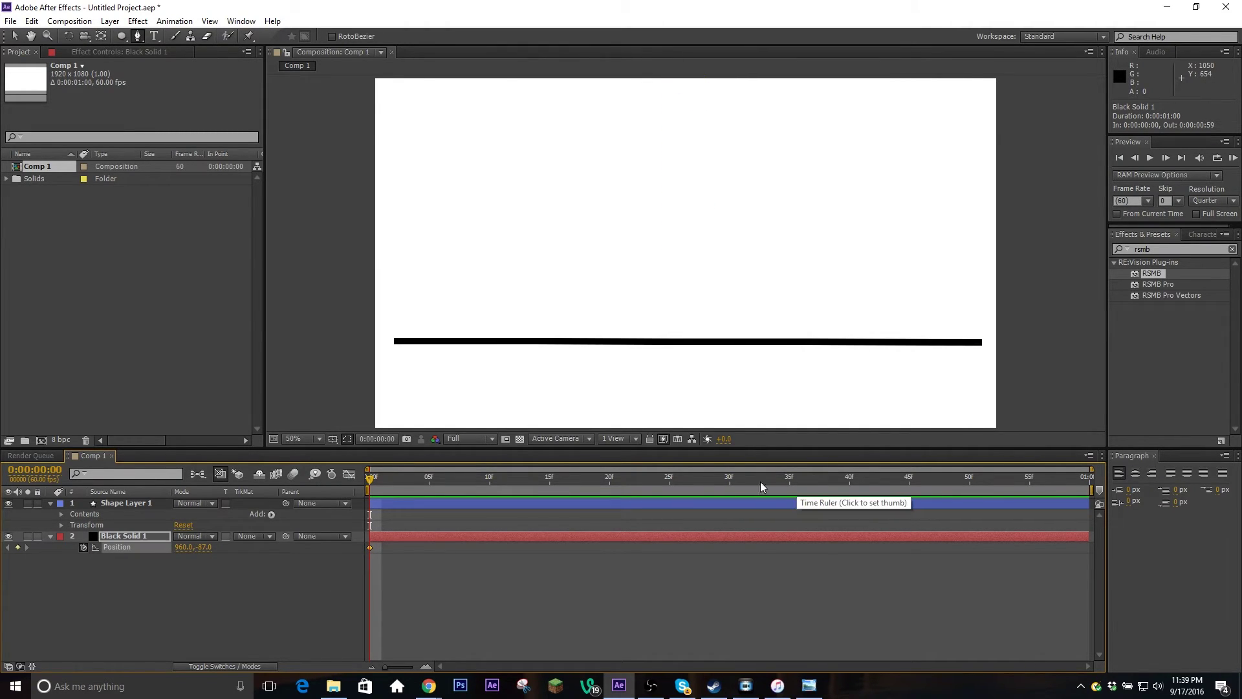
# Keyframe the circle's position at 960, 857 on frame 30 and at 960, -100 on frame 59
pyautogui.click(730, 487)
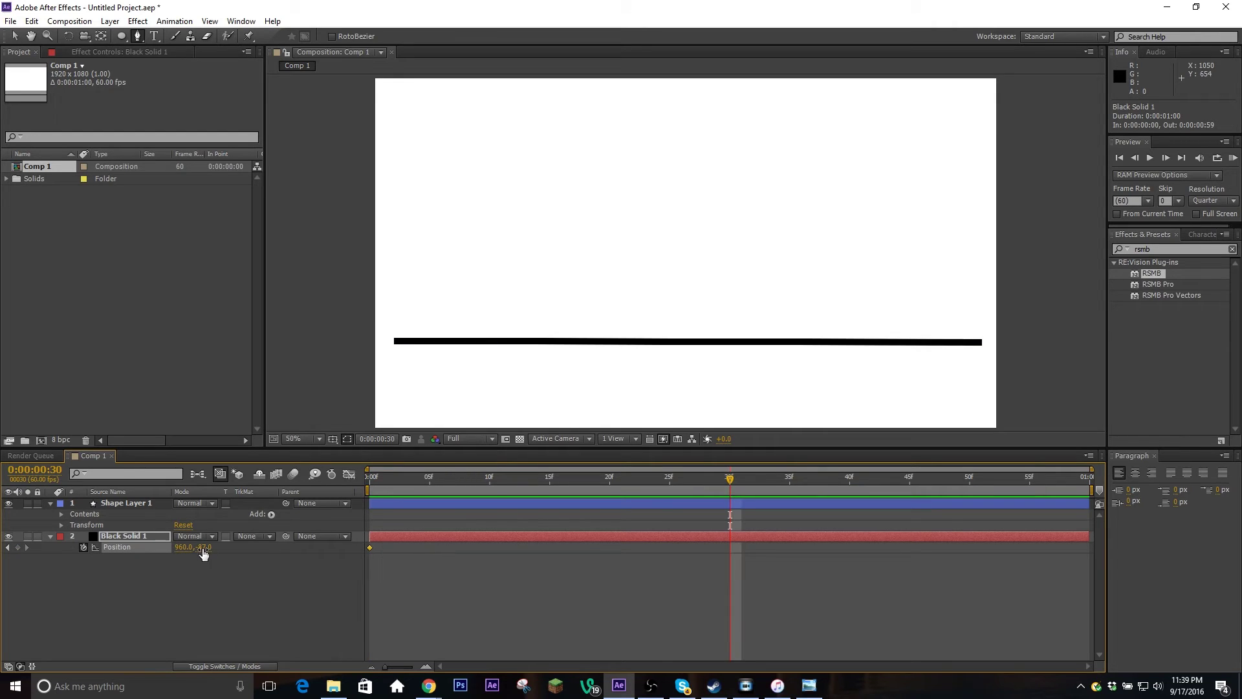
pyautogui.moveTo(203, 553); pyautogui.dragTo(791, 571)
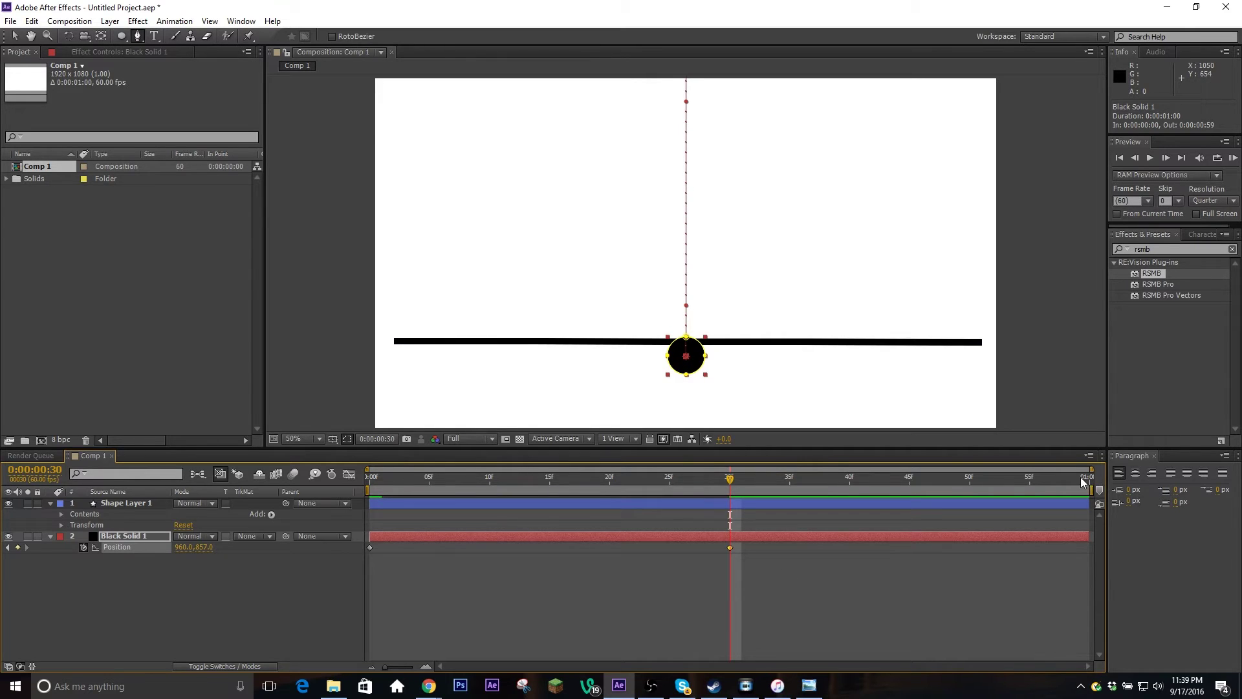
pyautogui.click(1082, 482)
pyautogui.moveTo(205, 547); pyautogui.dragTo(6, 562)
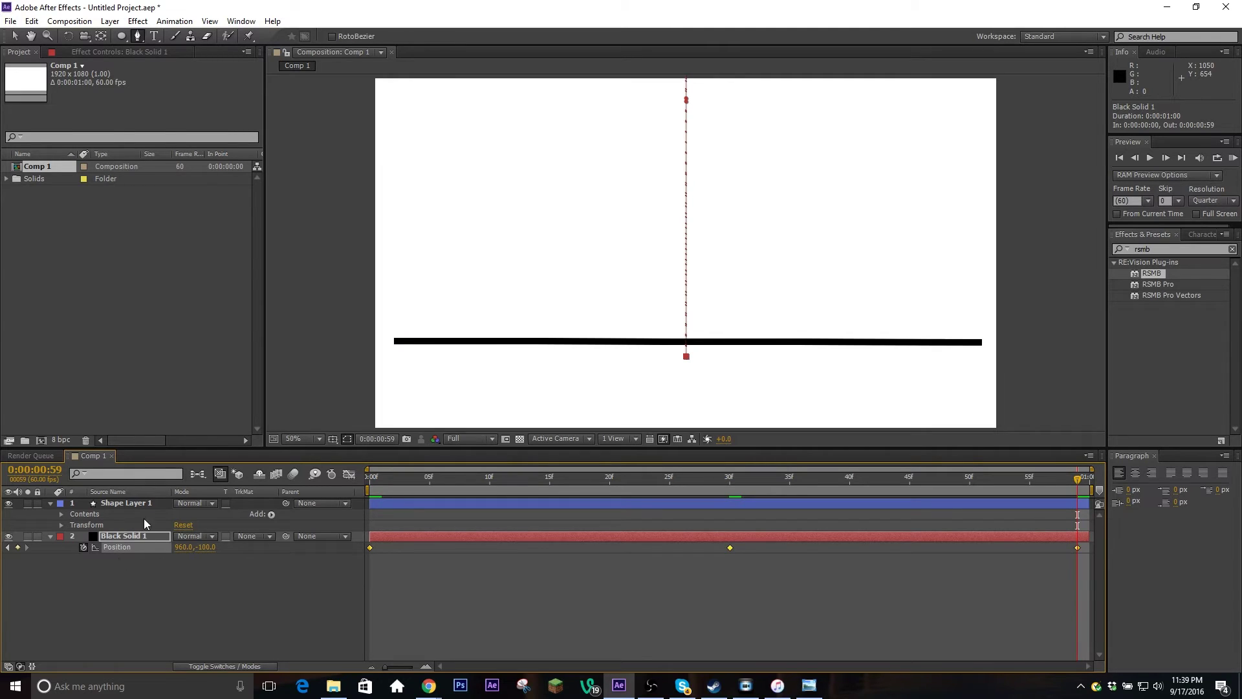
# Show the Position speed in the Graph Editor and apply Easy Ease to all three keyframes
pyautogui.click(349, 475)
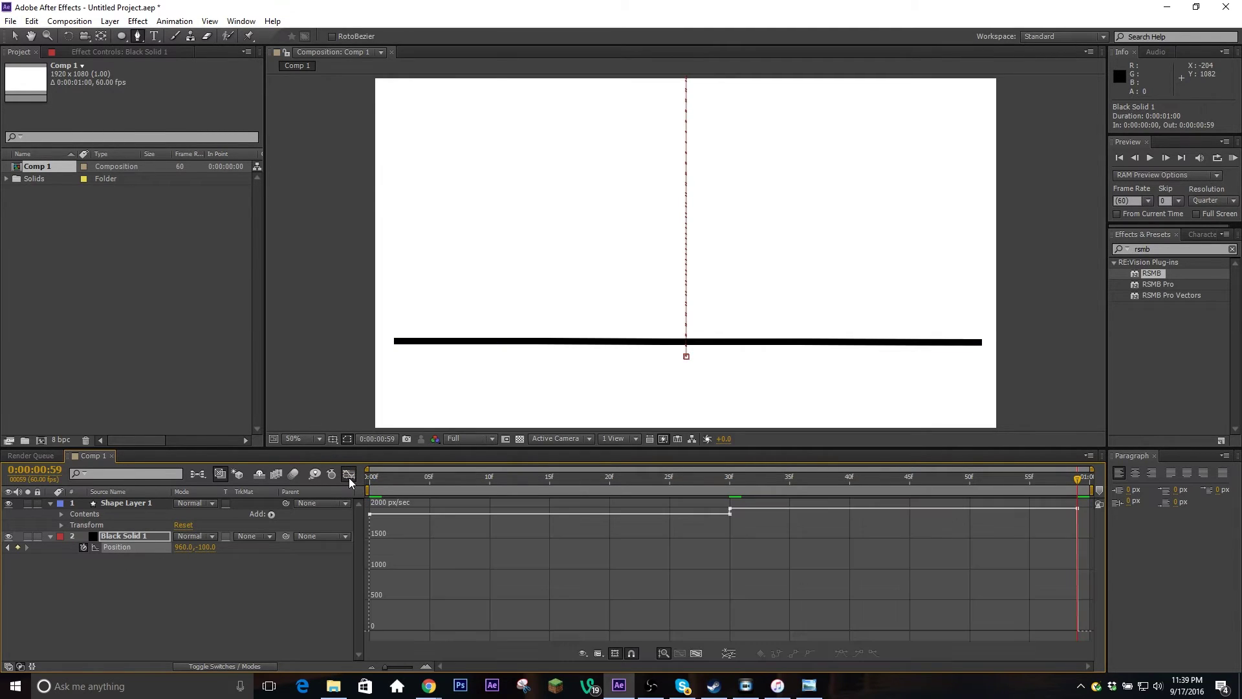
pyautogui.click(14, 35)
pyautogui.moveTo(367, 507); pyautogui.dragTo(1093, 548)
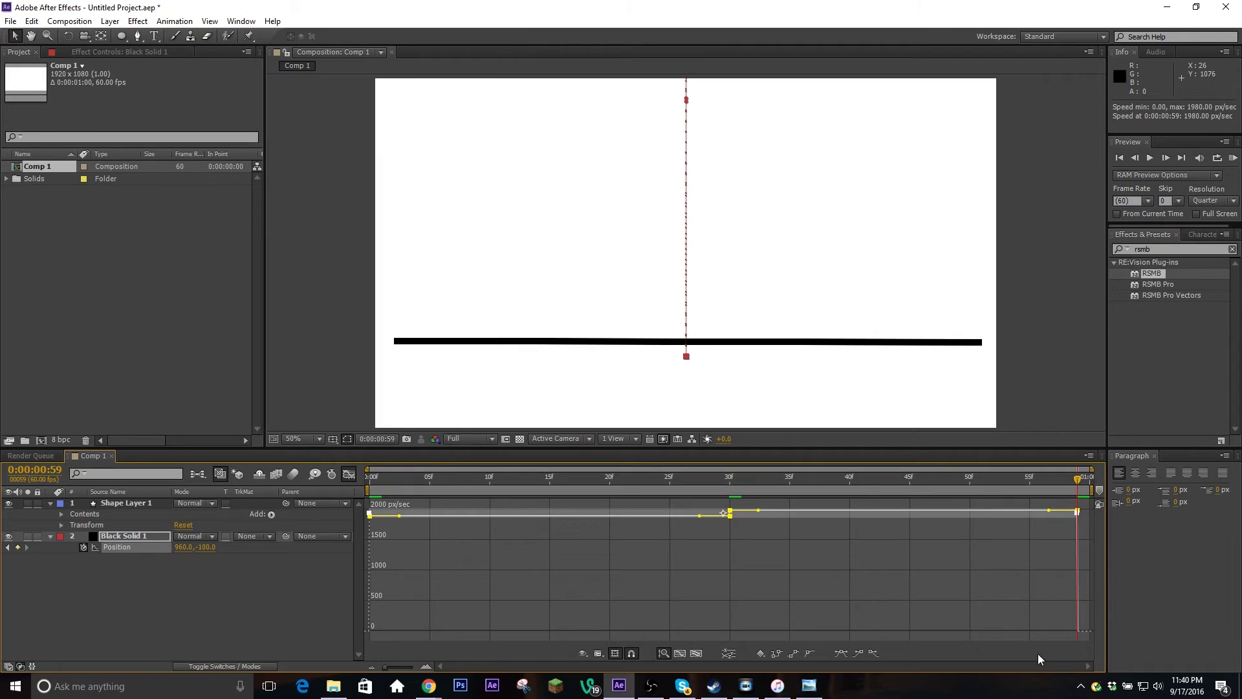
pyautogui.click(843, 654)
pyautogui.click(706, 572)
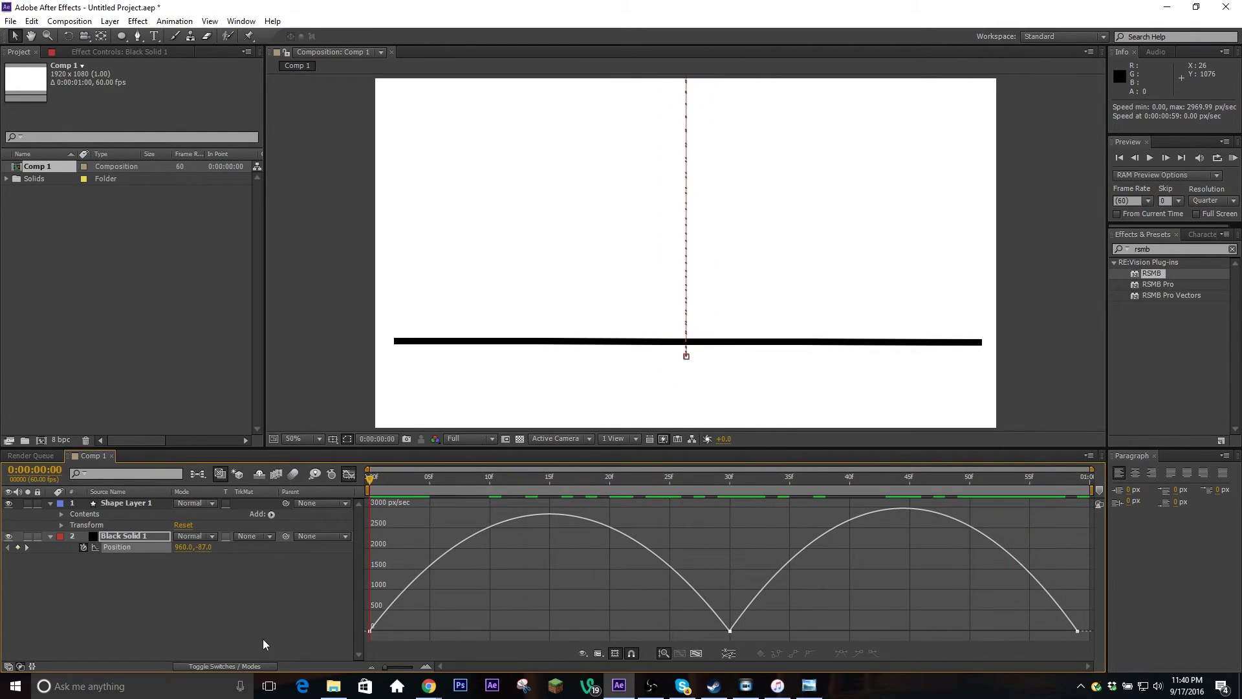
# Raise the speed at the first Position keyframe to about 10711 px/sec and go to frame 59
pyautogui.moveTo(369, 633)
pyautogui.moveTo(369, 633); pyautogui.dragTo(364, 482)
pyautogui.click(1077, 478)
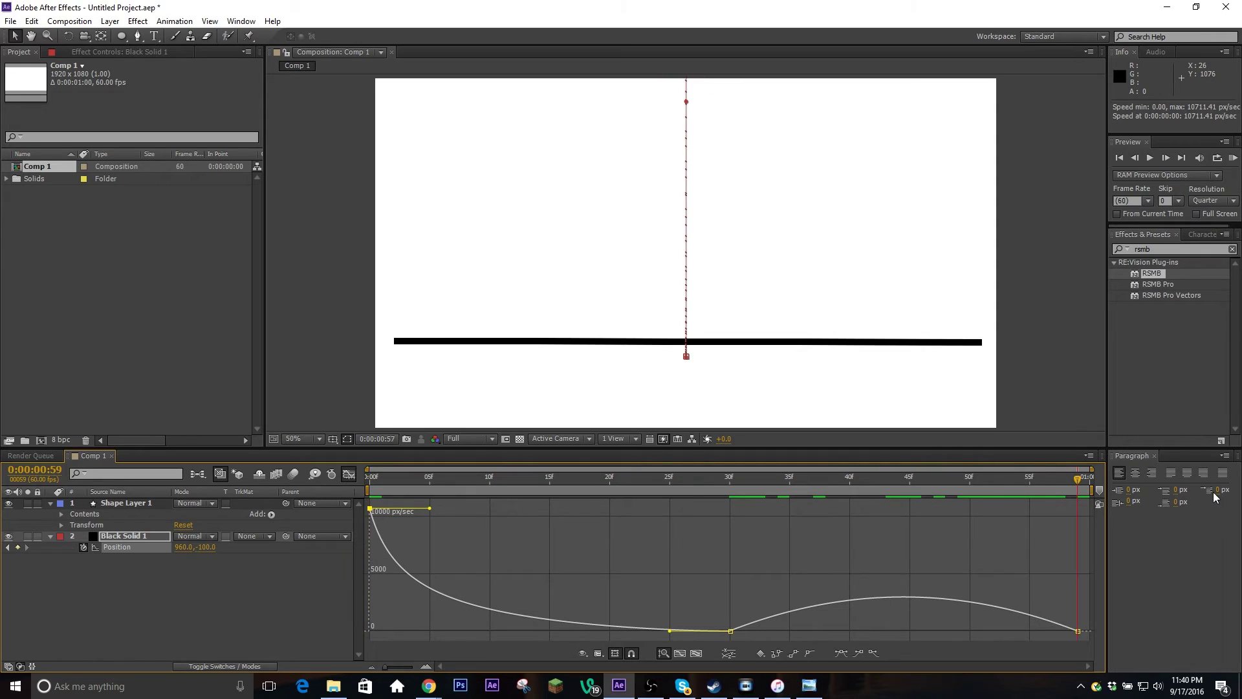
# Raise the circle's Position speed to about 21070 px/sec at frame 59 and about 19585 px/sec at the first frame, and preview the motion
pyautogui.moveTo(1079, 632)
pyautogui.moveTo(1080, 632); pyautogui.dragTo(1079, 508)
pyautogui.press('Home')
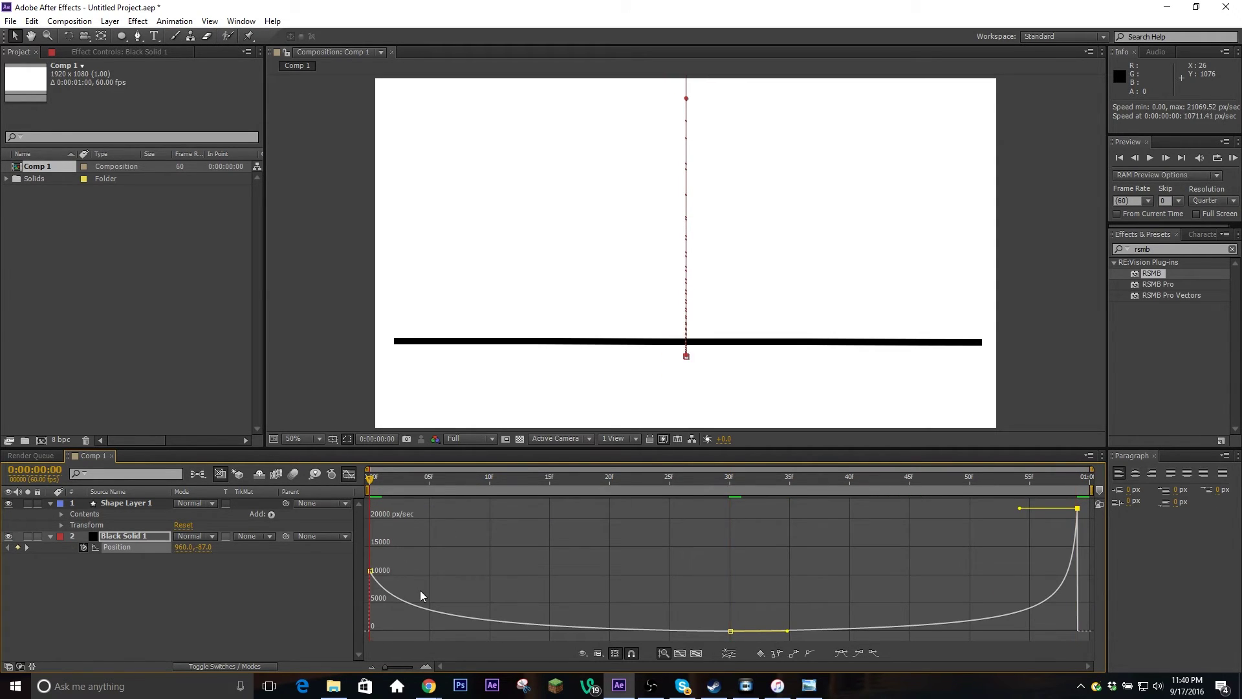
pyautogui.moveTo(363, 578); pyautogui.dragTo(363, 527)
pyautogui.click(1233, 157)
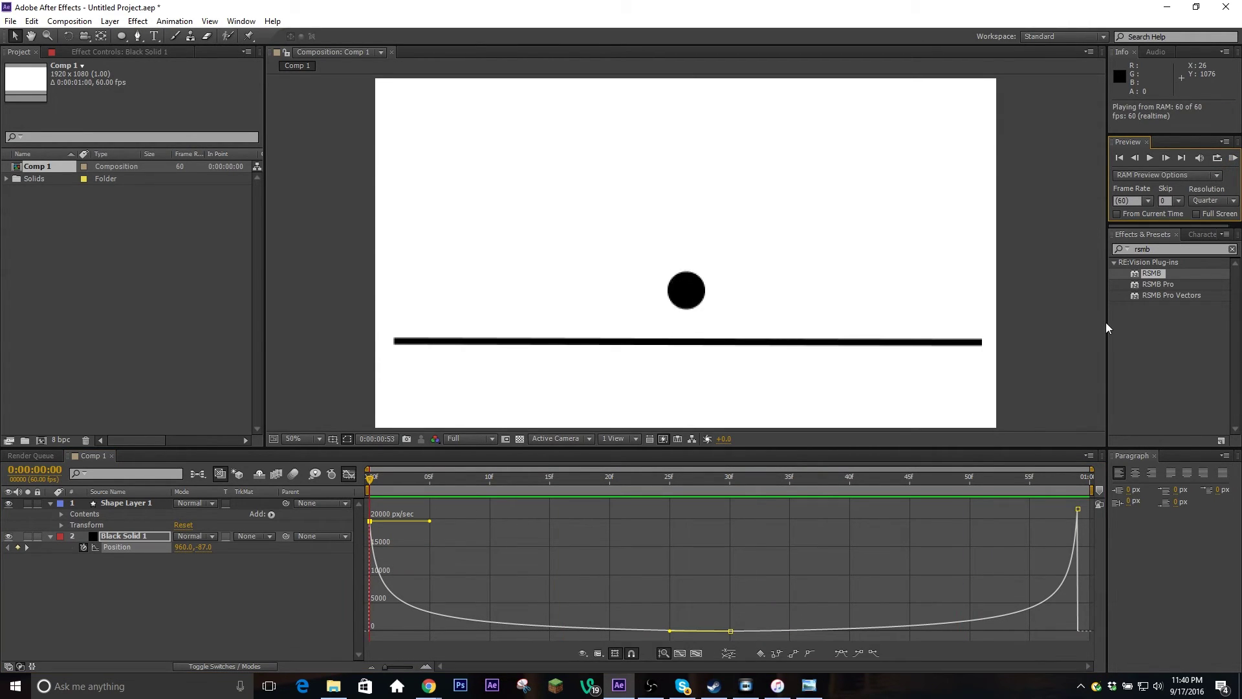
pyautogui.press('space')
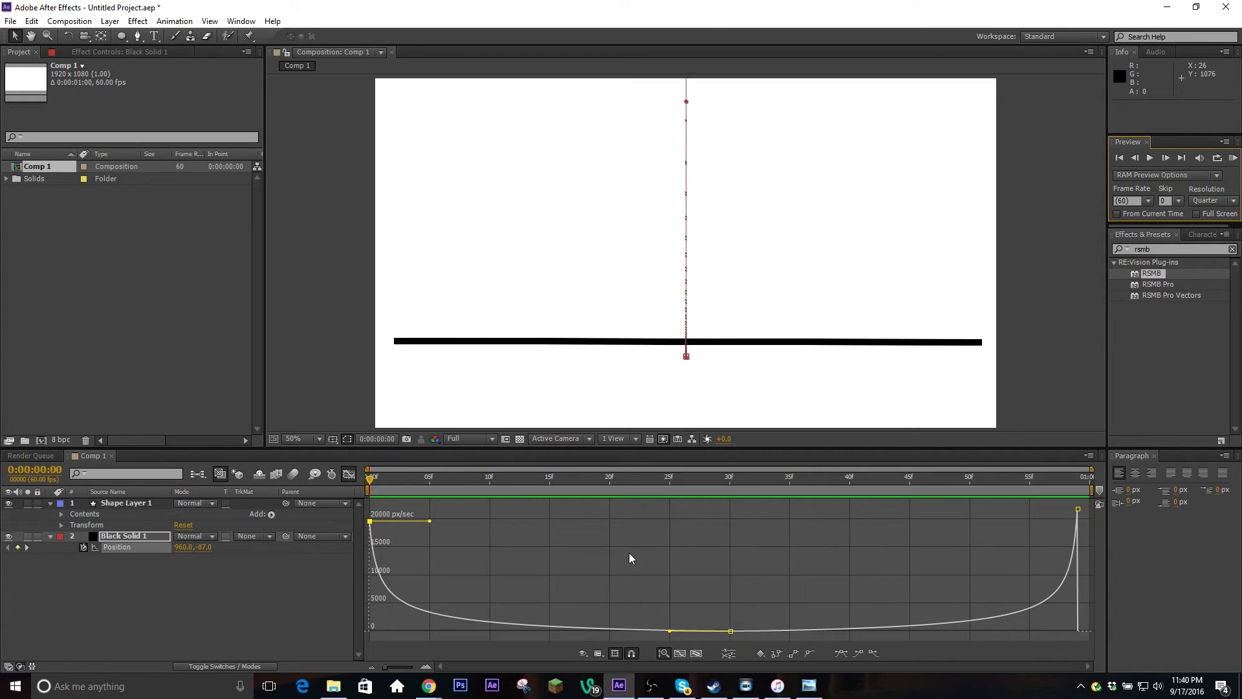
# Leave the Graph Editor and set a Path keyframe for the line on Shape Layer 1 at frame 13, where the circle touches it
pyautogui.click(348, 475)
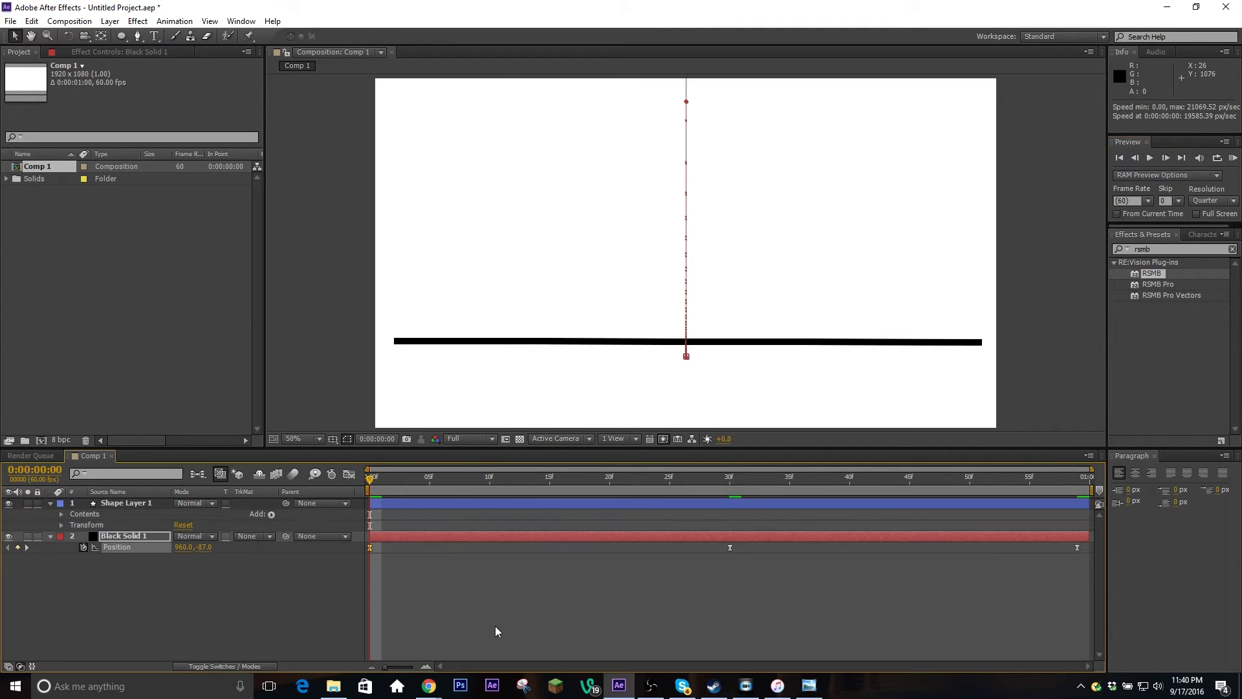
pyautogui.click(433, 502)
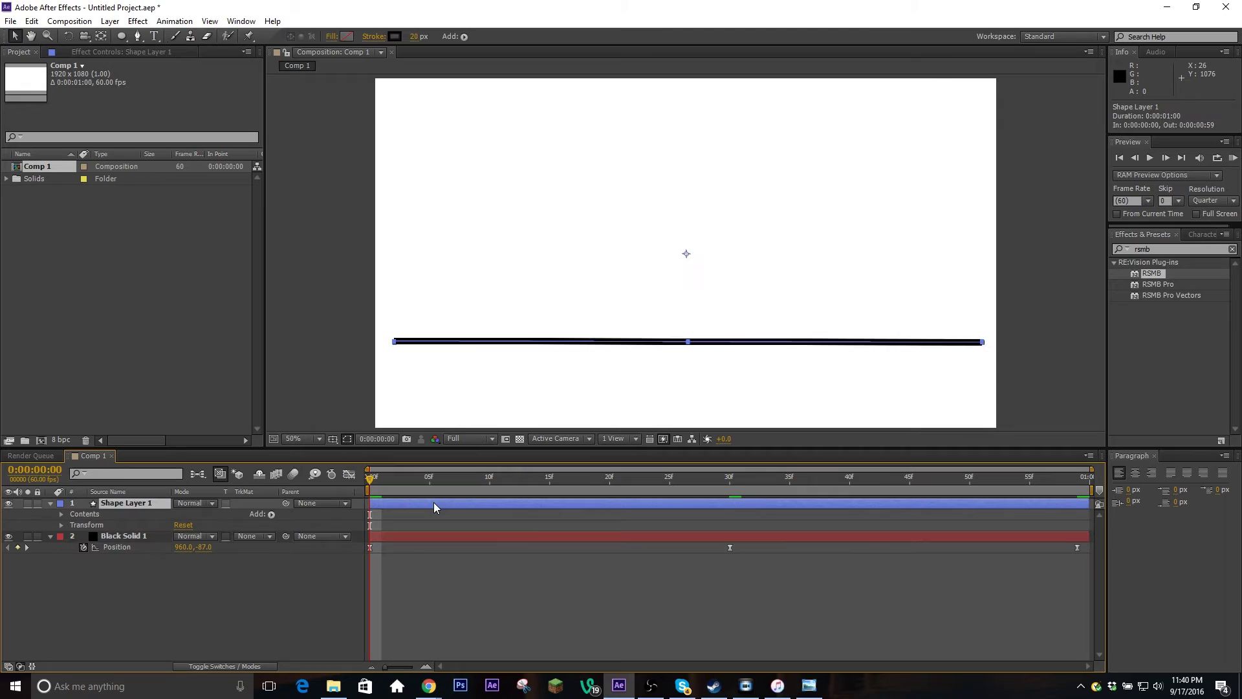
pyautogui.click(61, 514)
pyautogui.click(71, 526)
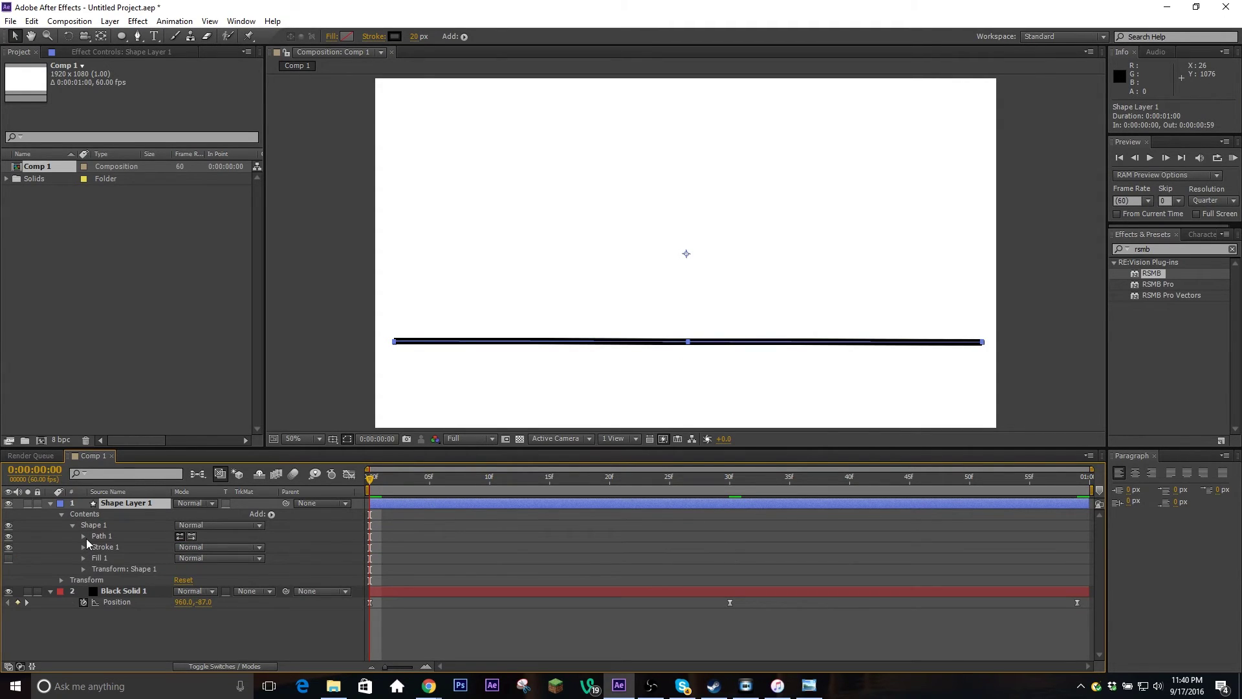
pyautogui.click(84, 536)
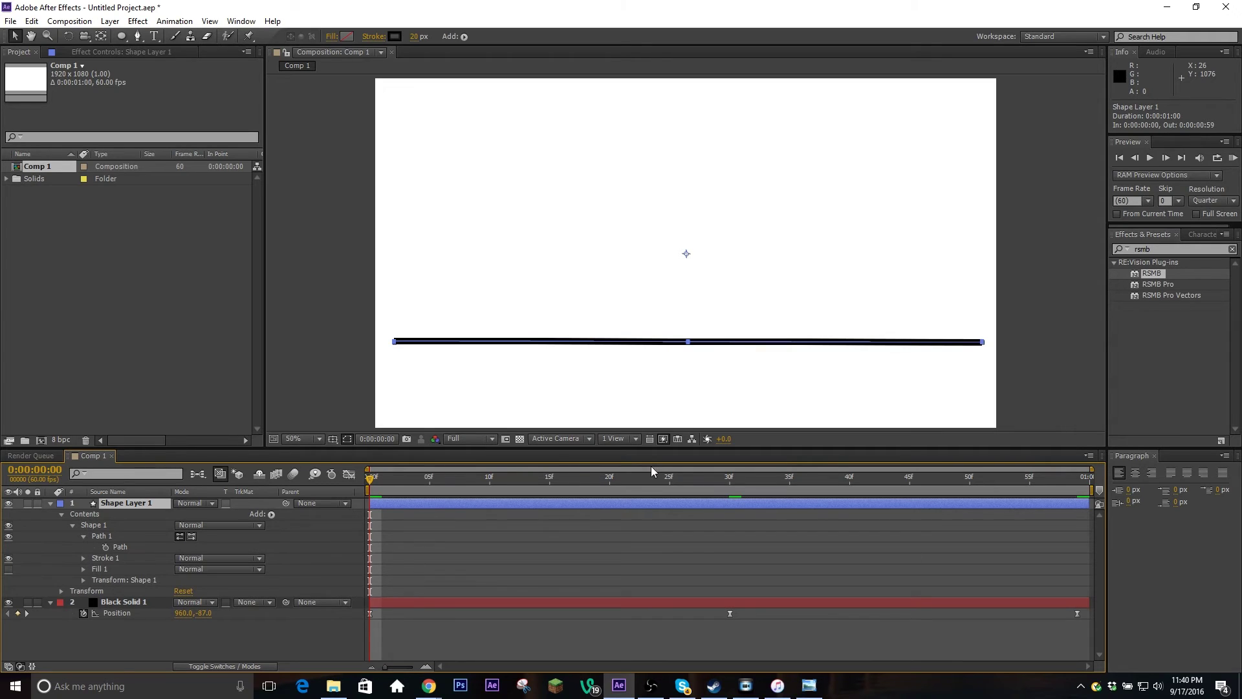
pyautogui.moveTo(370, 482); pyautogui.dragTo(519, 518)
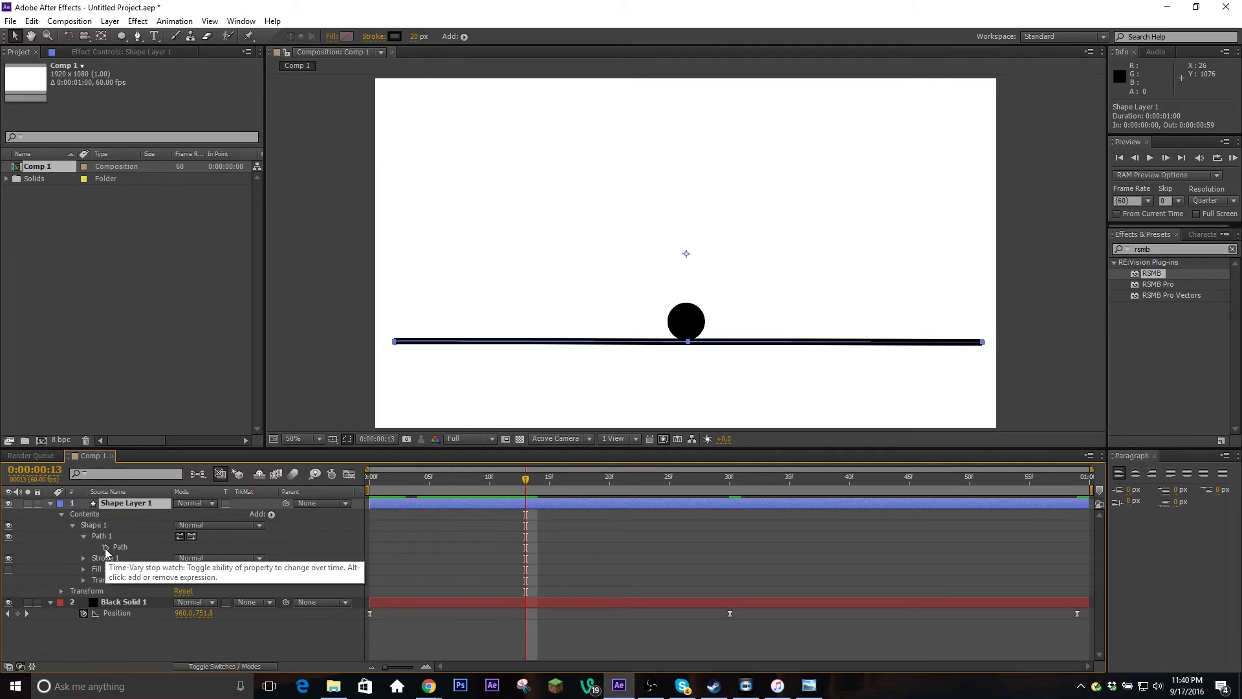
pyautogui.click(105, 548)
# At frame 30, pull Bezier handles from both ends of the line with the Pen tool so it bows down beneath the circle
pyautogui.click(730, 492)
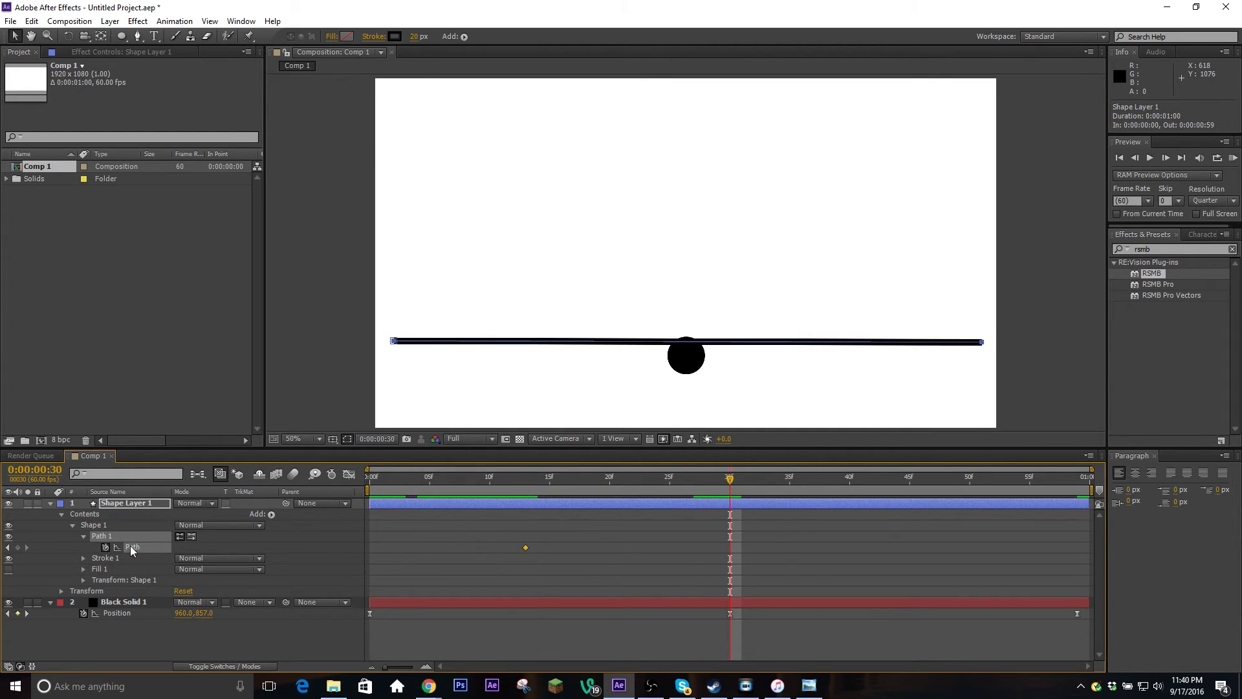
pyautogui.click(397, 344)
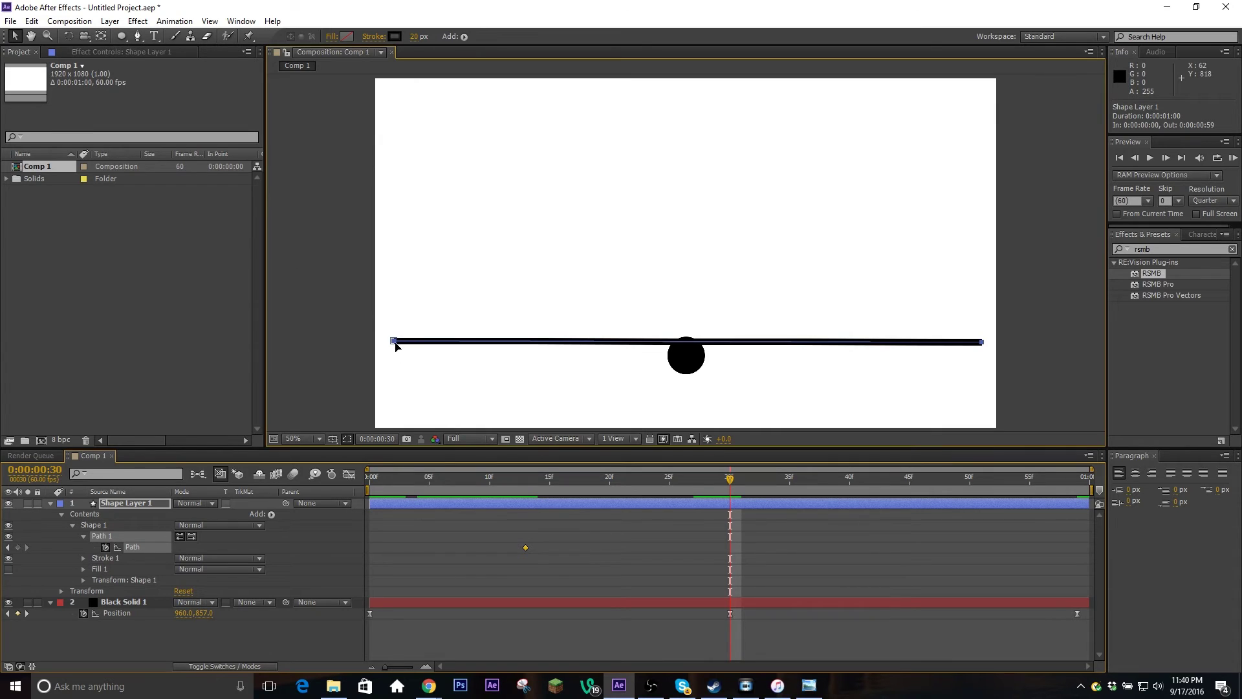
pyautogui.press('g')
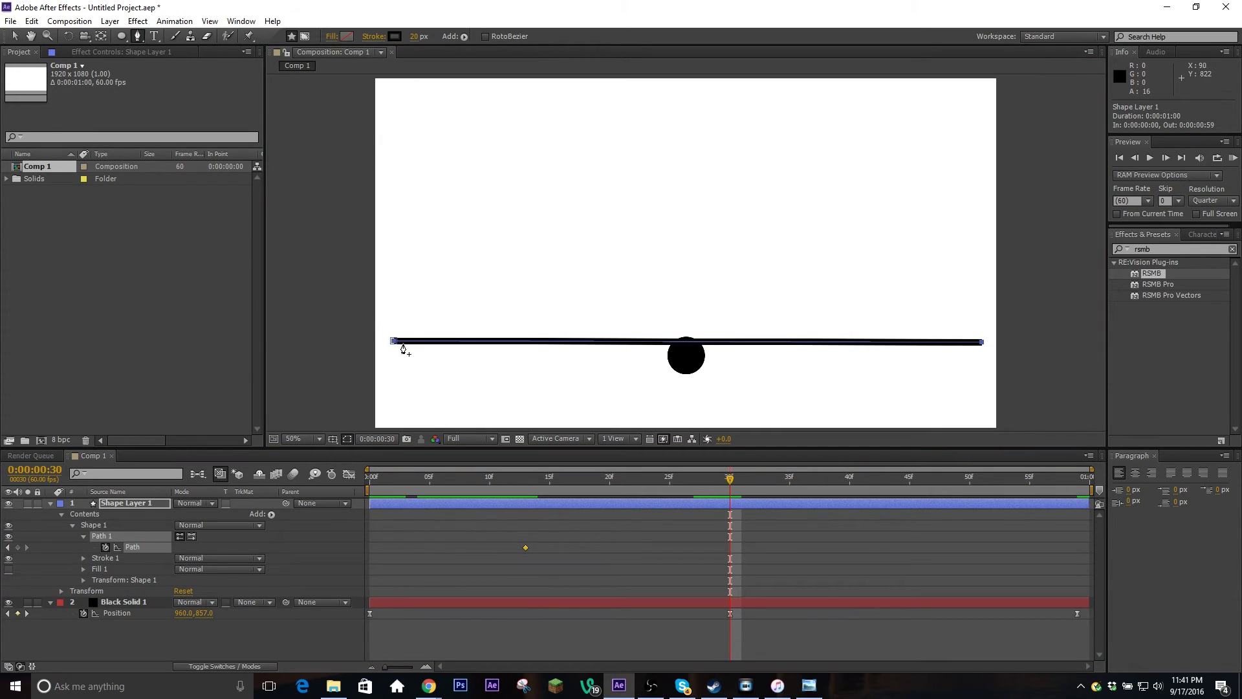
pyautogui.click(397, 343)
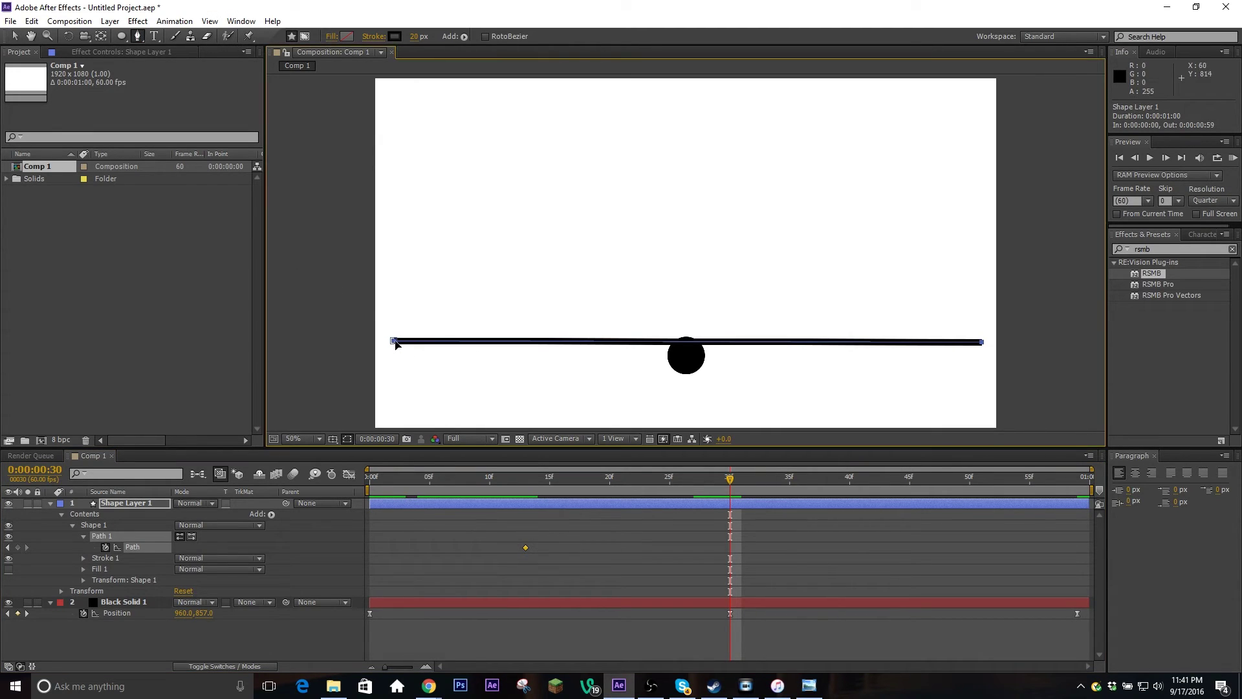
pyautogui.click(211, 560)
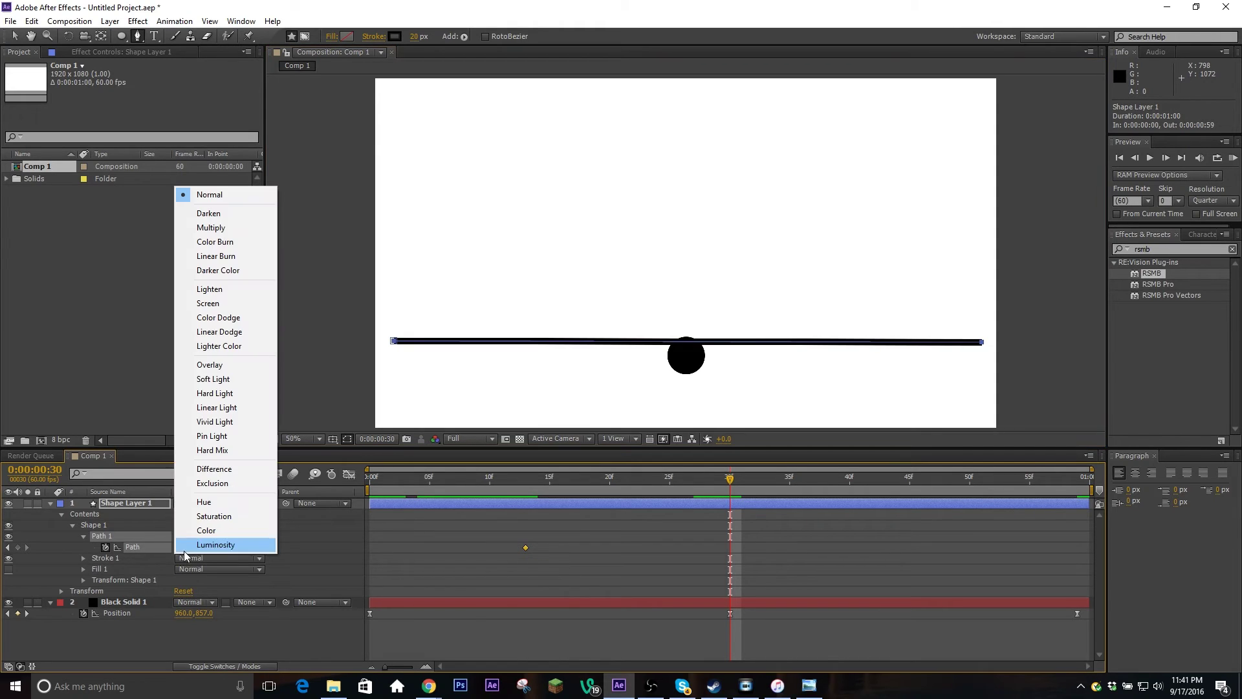
pyautogui.click(336, 555)
pyautogui.click(147, 548)
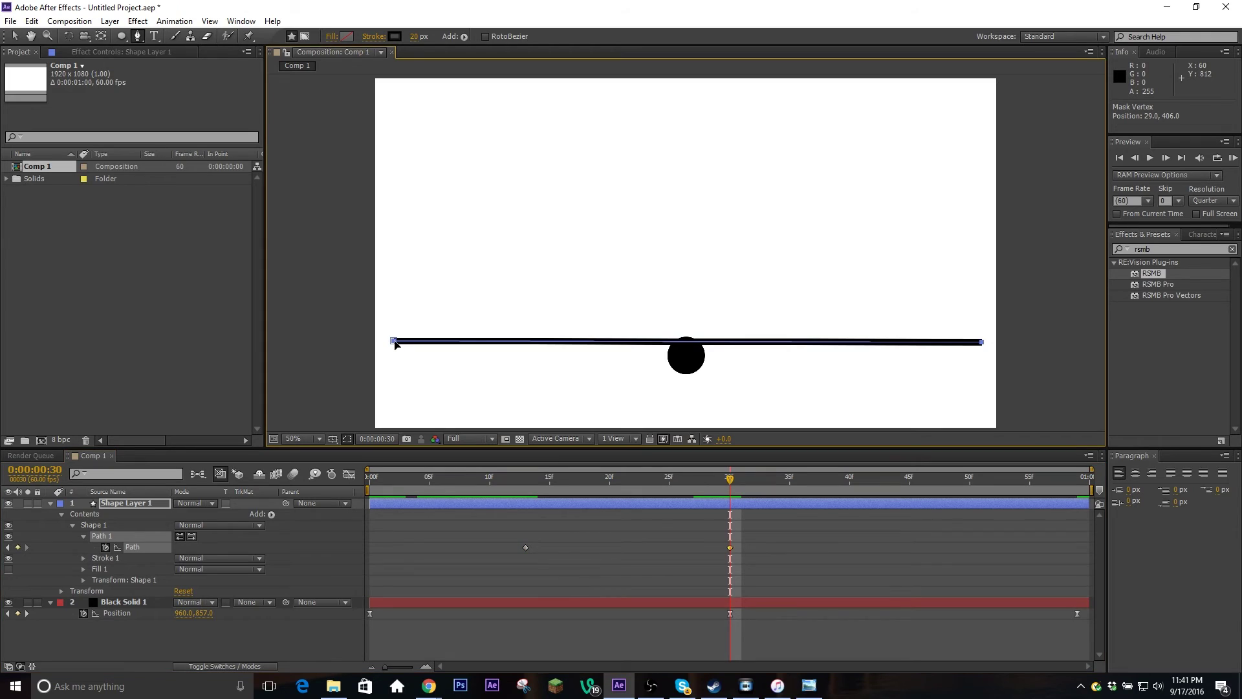
pyautogui.moveTo(395, 344); pyautogui.dragTo(433, 348)
pyautogui.moveTo(440, 344); pyautogui.dragTo(688, 360)
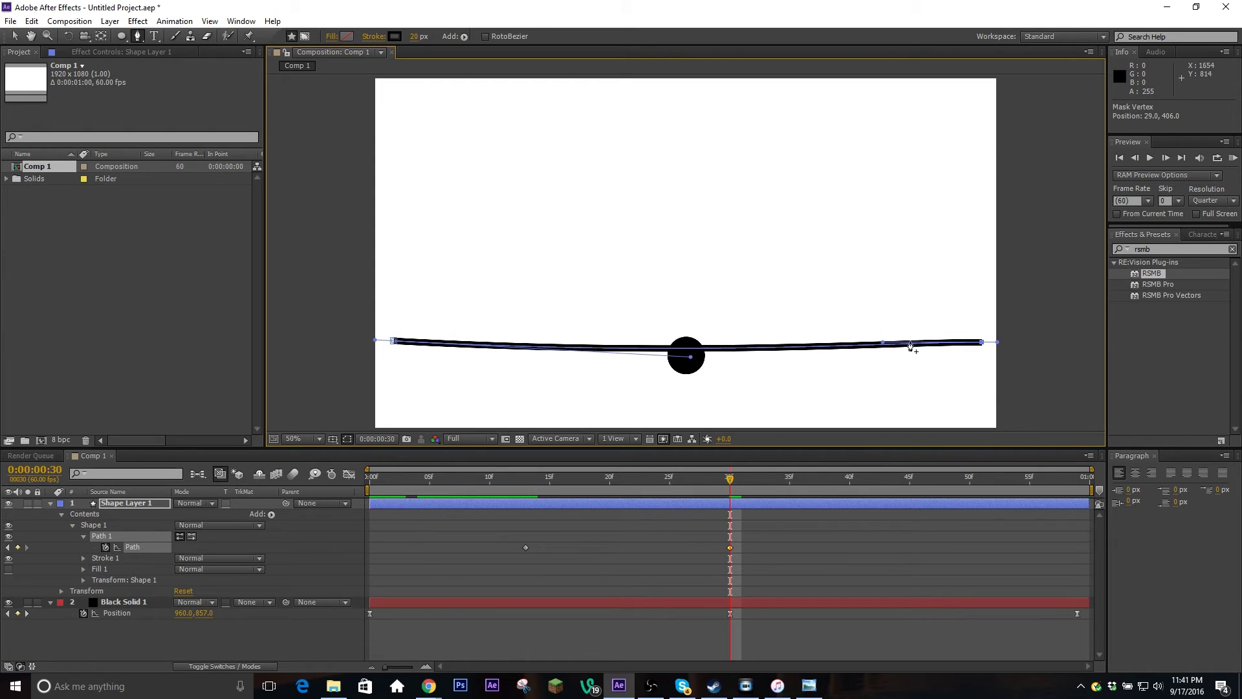
pyautogui.moveTo(884, 344)
pyautogui.mouseDown()
pyautogui.moveTo(699, 370)
pyautogui.moveTo(731, 359)
pyautogui.moveTo(679, 381)
pyautogui.moveTo(684, 361)
pyautogui.moveTo(666, 391)
pyautogui.moveTo(719, 388)
pyautogui.moveTo(663, 383)
pyautogui.moveTo(690, 381)
pyautogui.mouseUp()
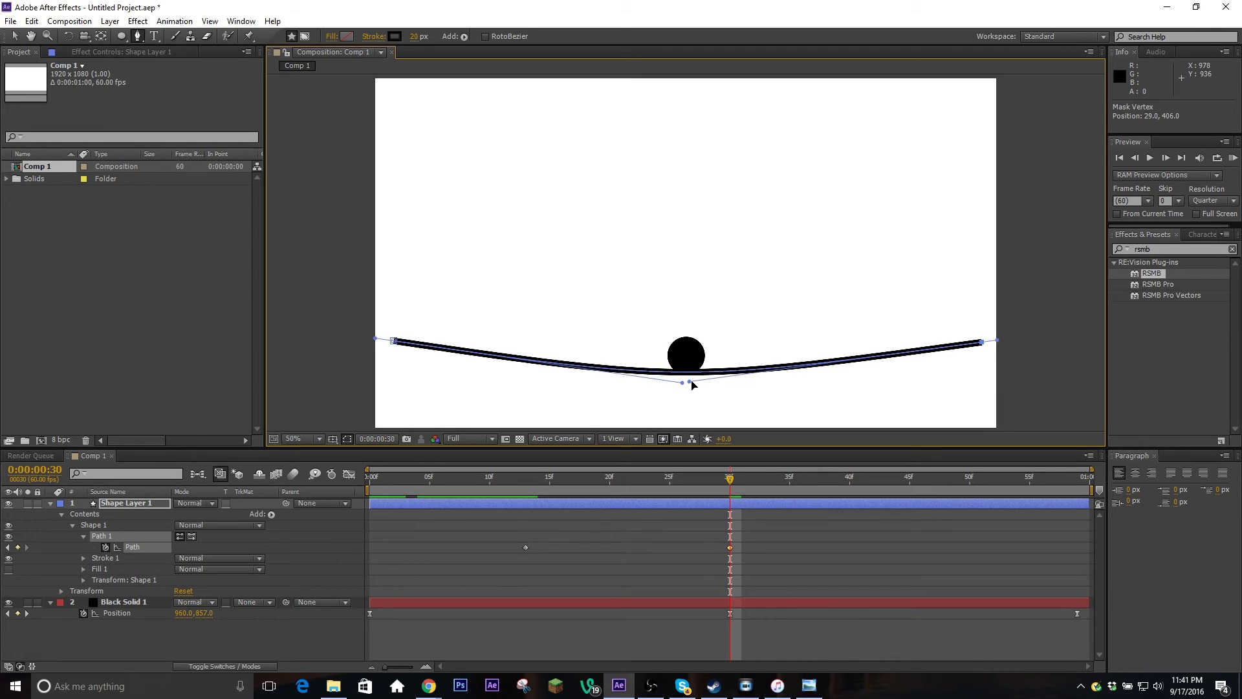
pyautogui.moveTo(692, 382); pyautogui.dragTo(685, 388)
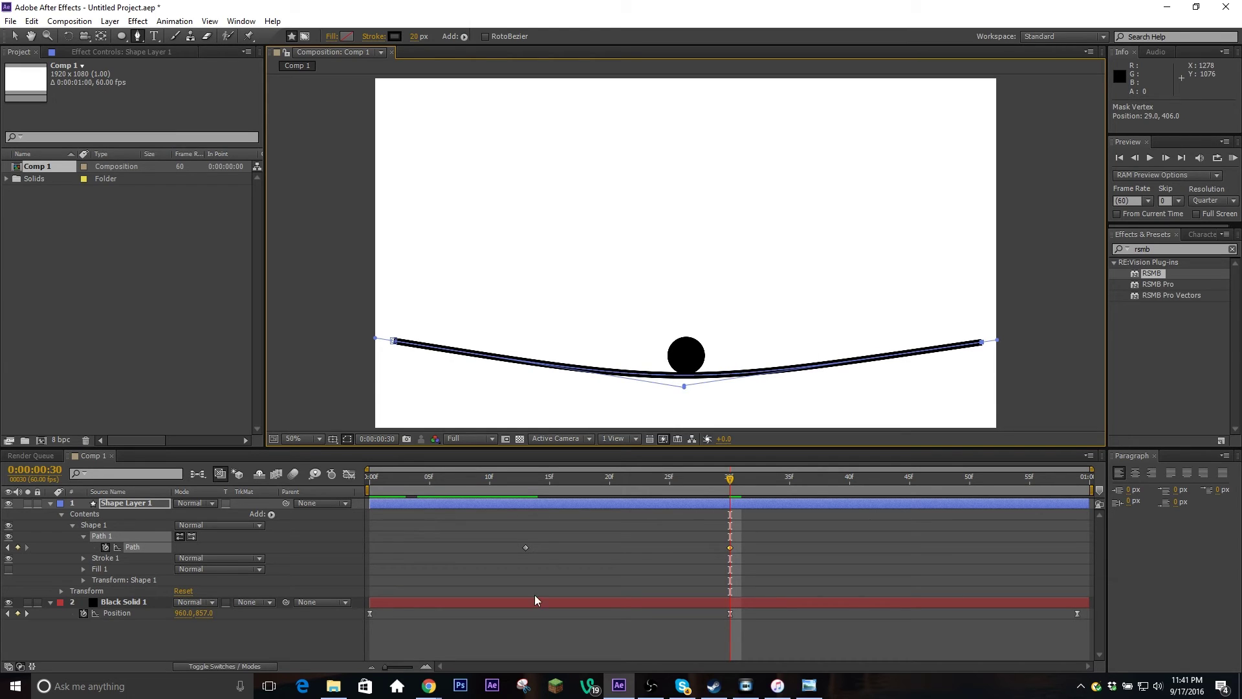
# Copy the straight-line Path keyframe from frame 13 to frame 46, where the circle leaves the line
pyautogui.moveTo(526, 497); pyautogui.dragTo(734, 526)
pyautogui.press('space')
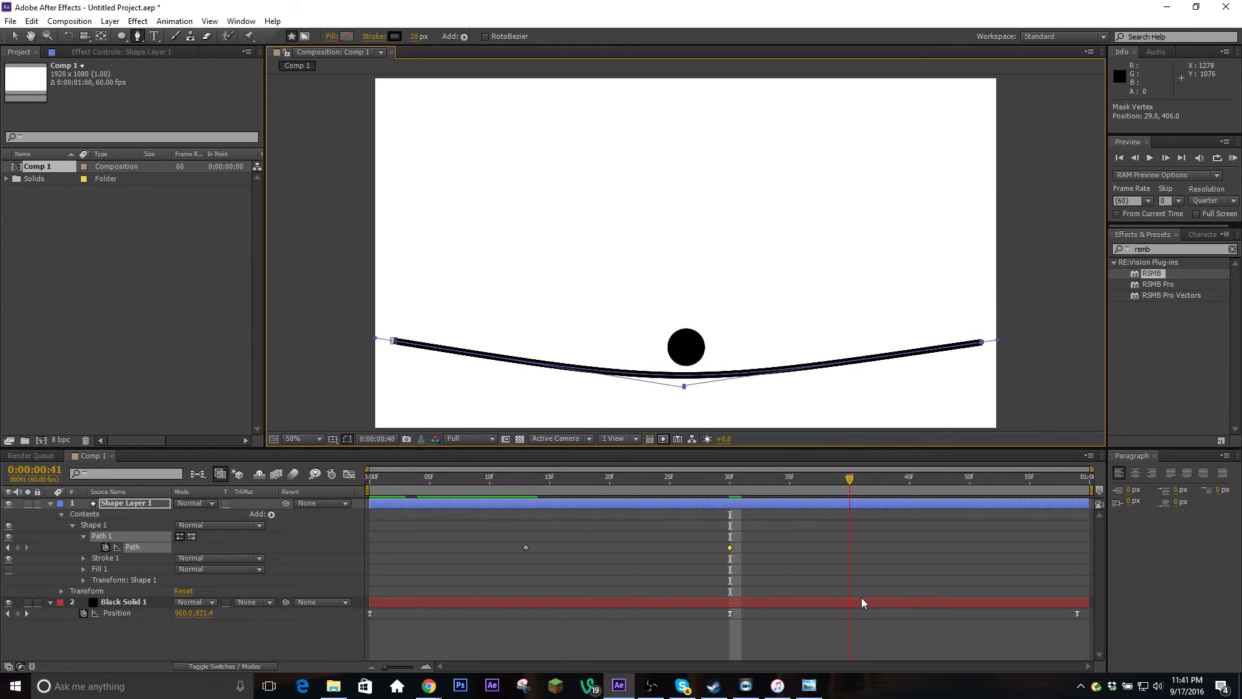
pyautogui.moveTo(877, 604); pyautogui.dragTo(922, 610)
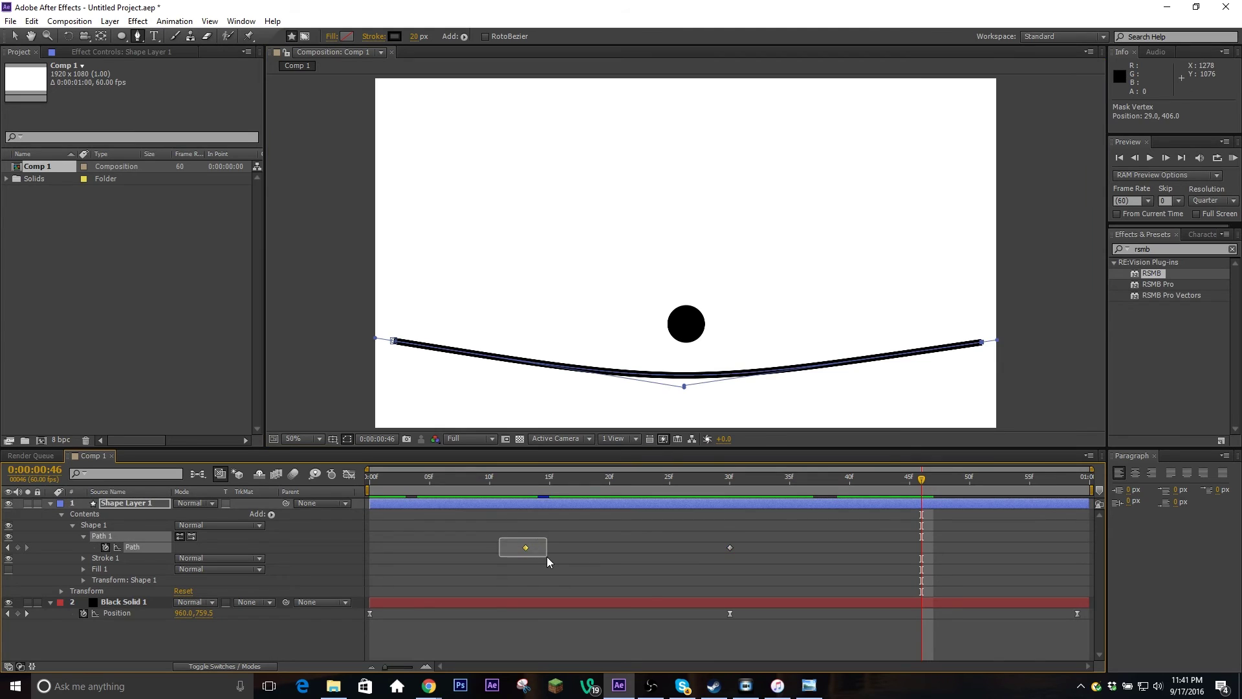
pyautogui.moveTo(546, 557); pyautogui.dragTo(542, 558)
pyautogui.hotkey('ctrl', 'v')
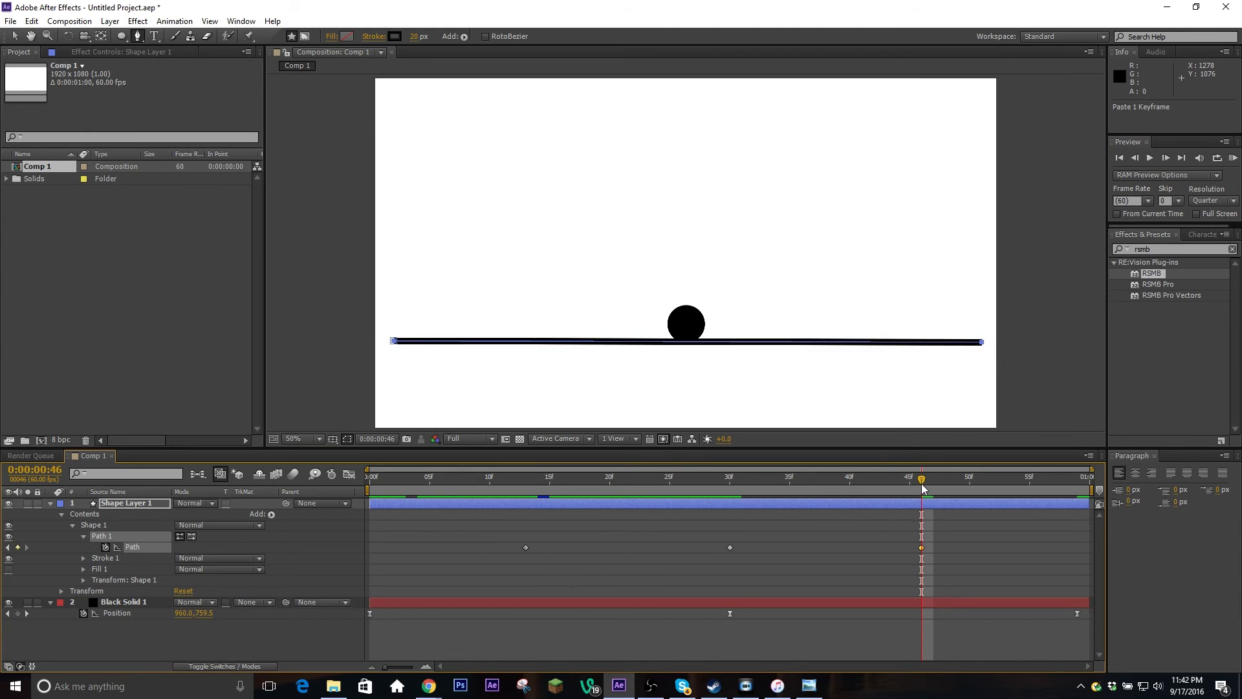
# Show the line's Path speed in the Graph Editor and apply Easy Ease to all three Path keyframes
pyautogui.moveTo(922, 487); pyautogui.dragTo(527, 577)
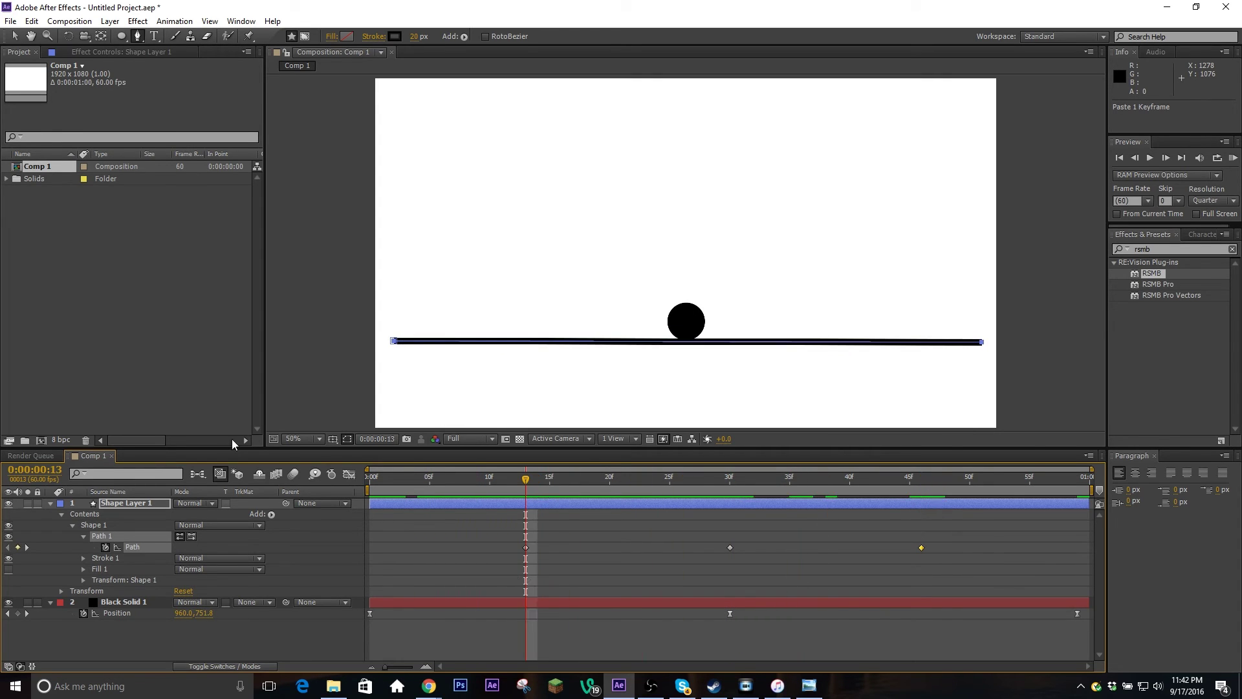
pyautogui.click(348, 477)
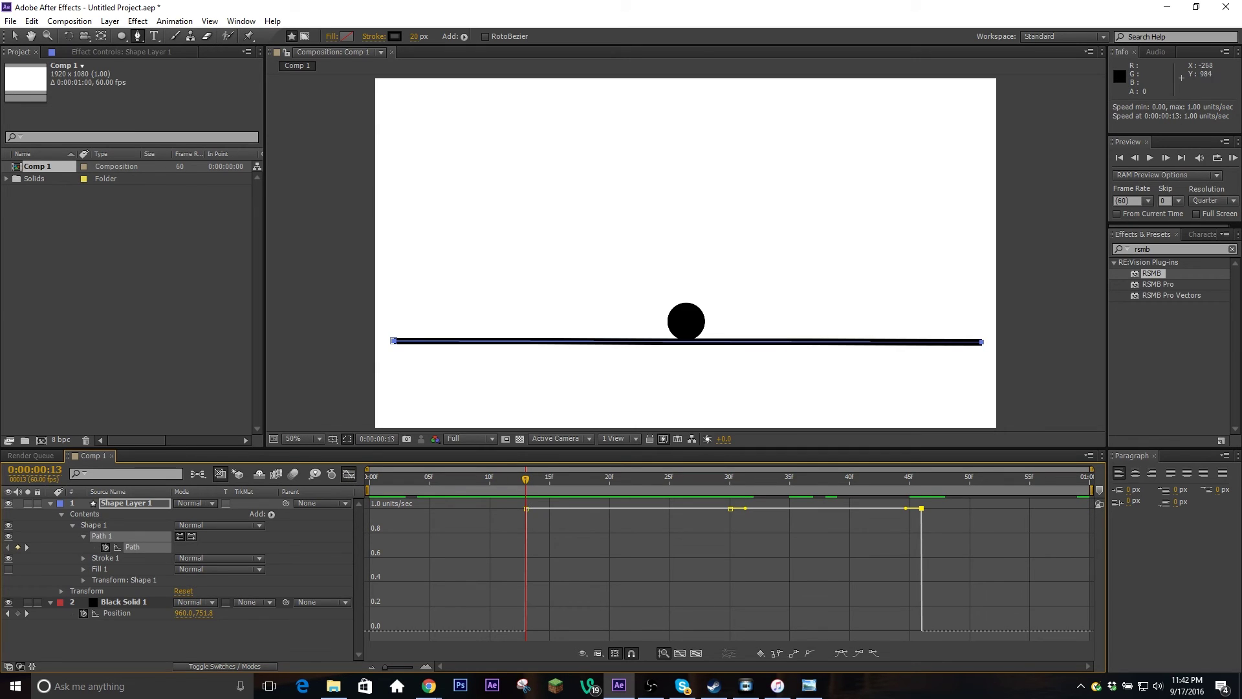
pyautogui.press('v')
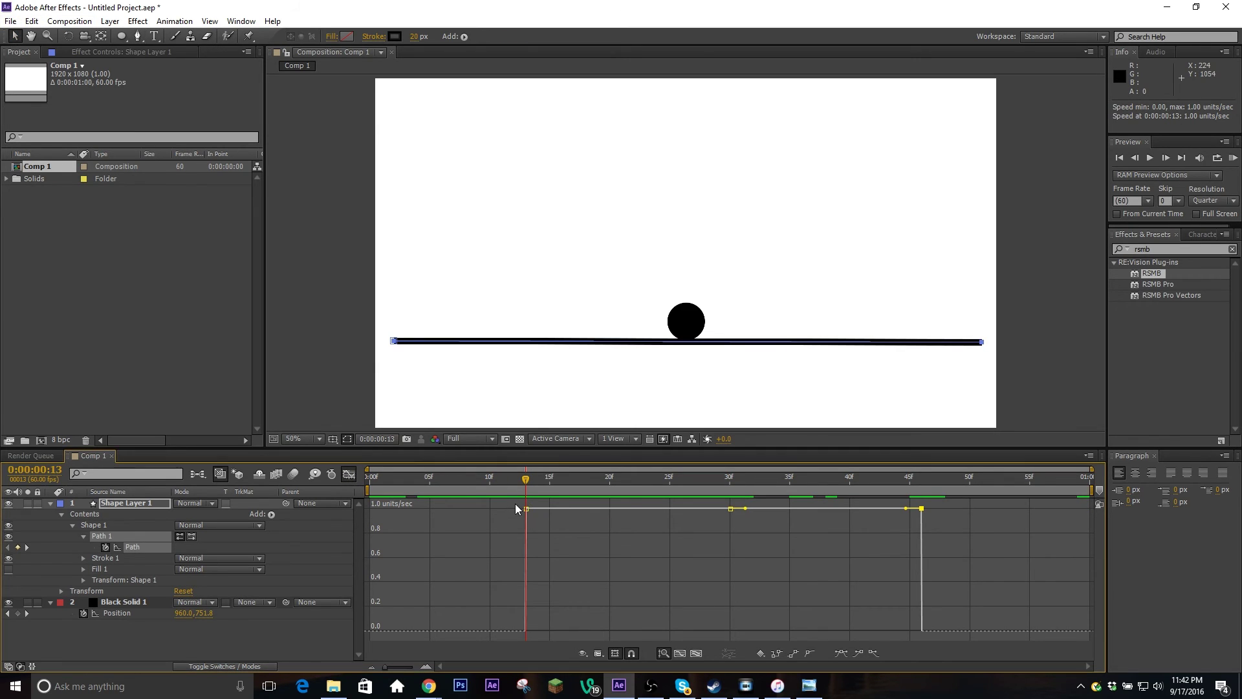
pyautogui.moveTo(515, 503); pyautogui.dragTo(1162, 594)
pyautogui.click(848, 655)
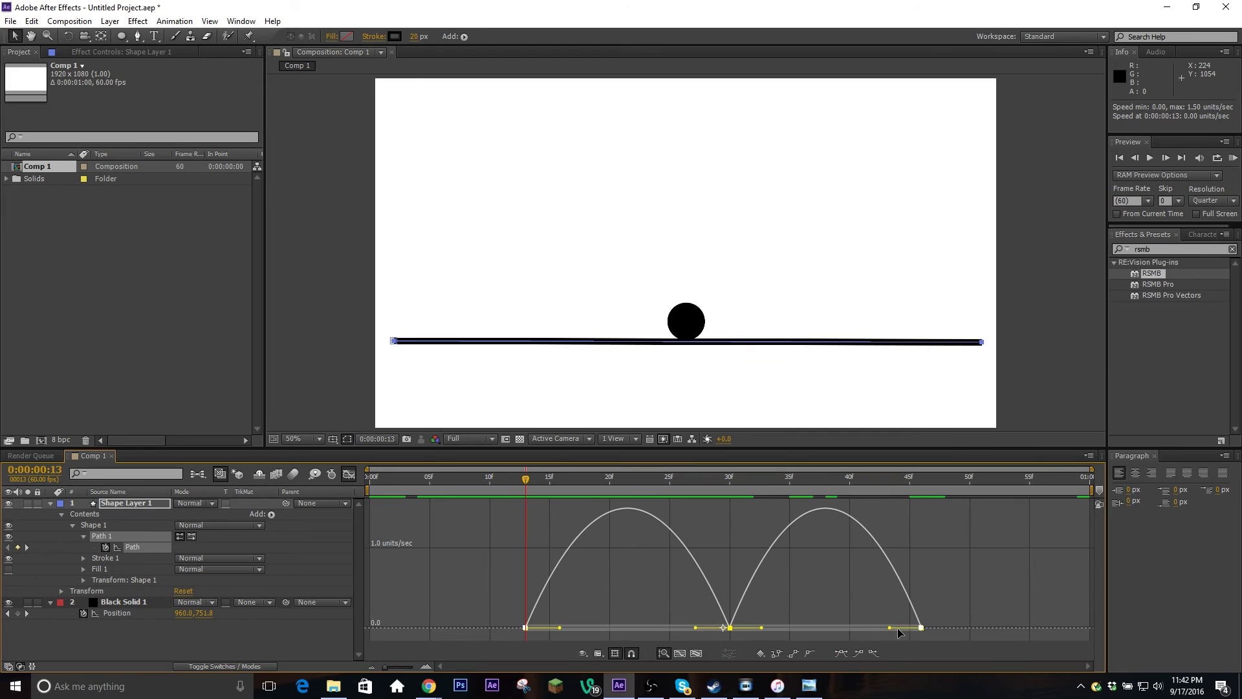
pyautogui.click(950, 585)
# Raise the Path speed to about 4.34 units/sec at frame 13 and about 4.65 units/sec at frame 46
pyautogui.moveTo(526, 631); pyautogui.dragTo(529, 484)
pyautogui.press('k')
pyautogui.press('k')
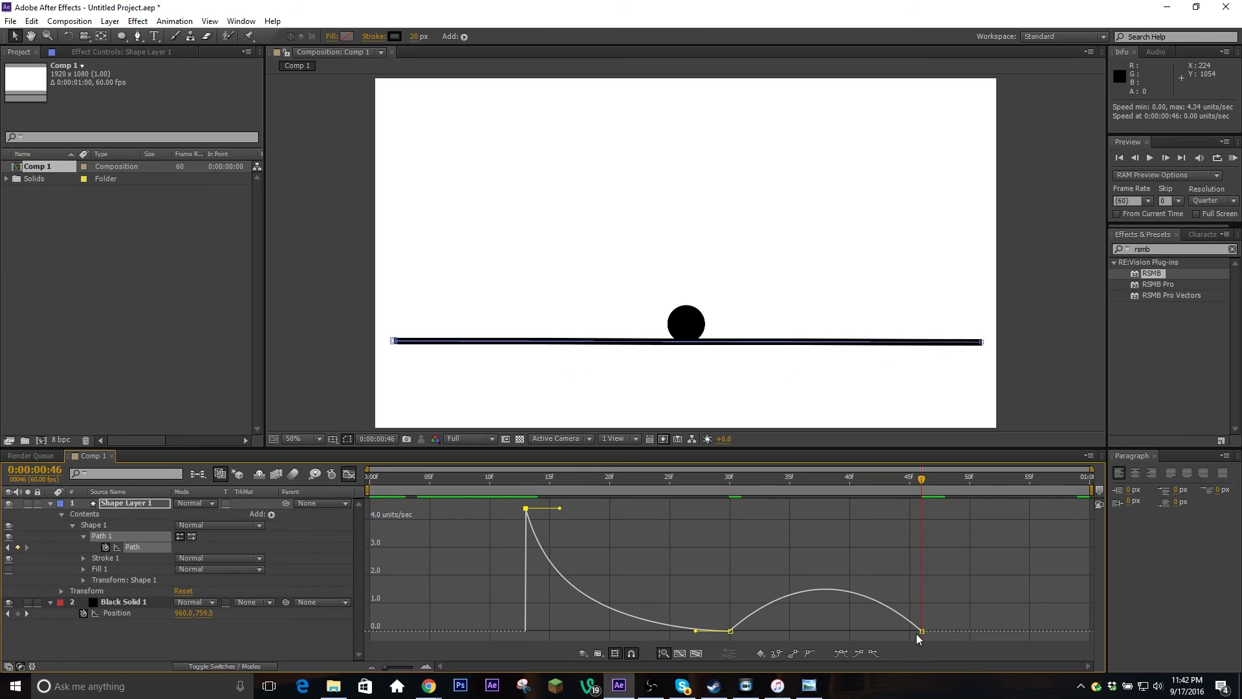
pyautogui.moveTo(919, 639); pyautogui.dragTo(922, 508)
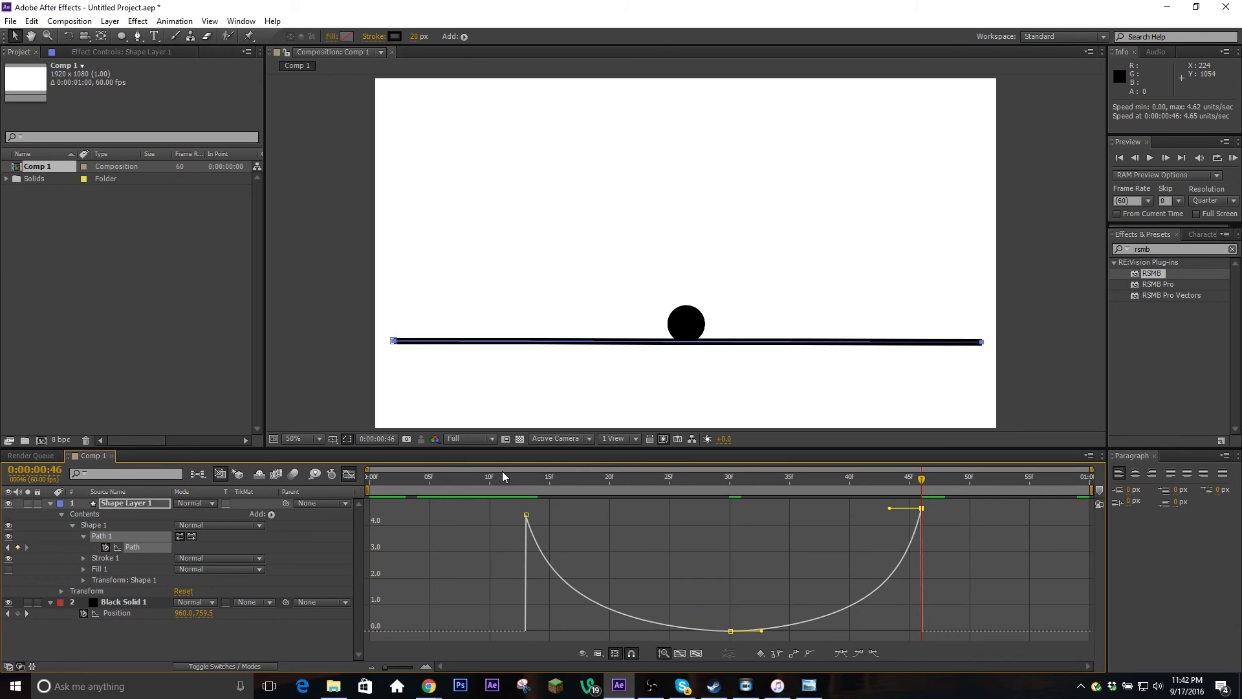
# Lower the Path speed to about 3 units/sec at frame 13 and 3.22 units/sec at frame 46, and preview the animation
pyautogui.moveTo(510, 479); pyautogui.dragTo(523, 561)
pyautogui.moveTo(526, 515); pyautogui.dragTo(527, 556)
pyautogui.moveTo(536, 487); pyautogui.dragTo(922, 562)
pyautogui.moveTo(924, 511)
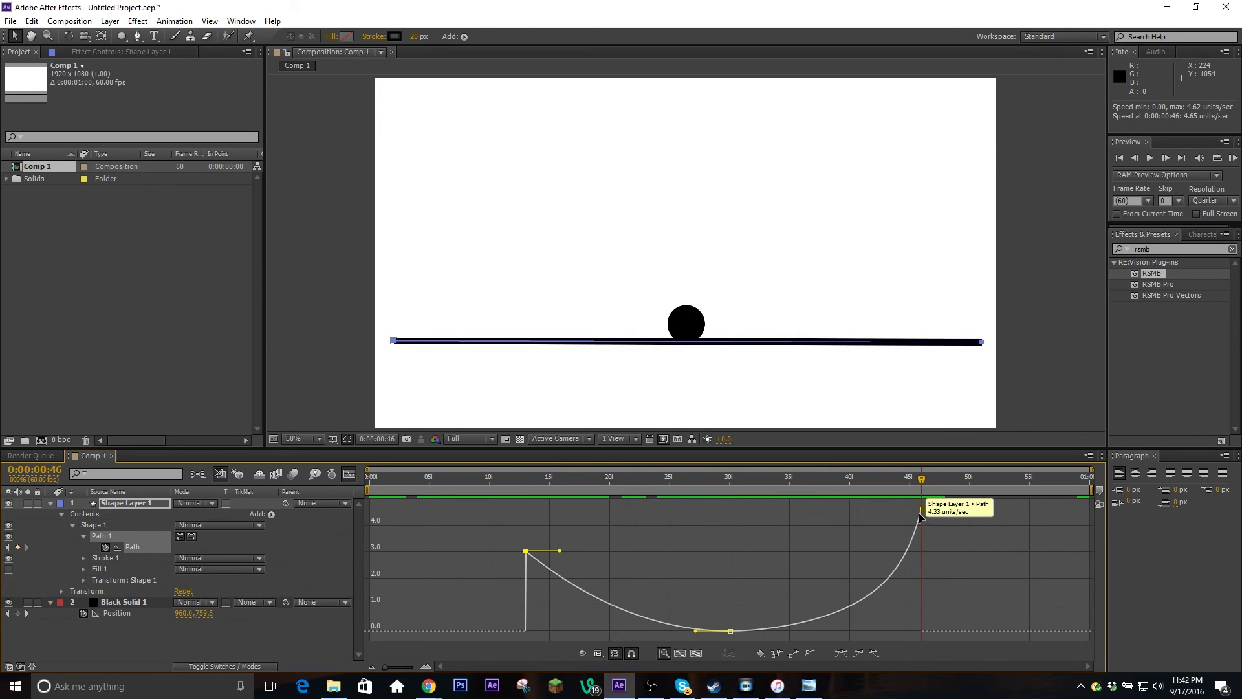
pyautogui.moveTo(923, 510); pyautogui.dragTo(923, 549)
pyautogui.moveTo(922, 482); pyautogui.dragTo(446, 550)
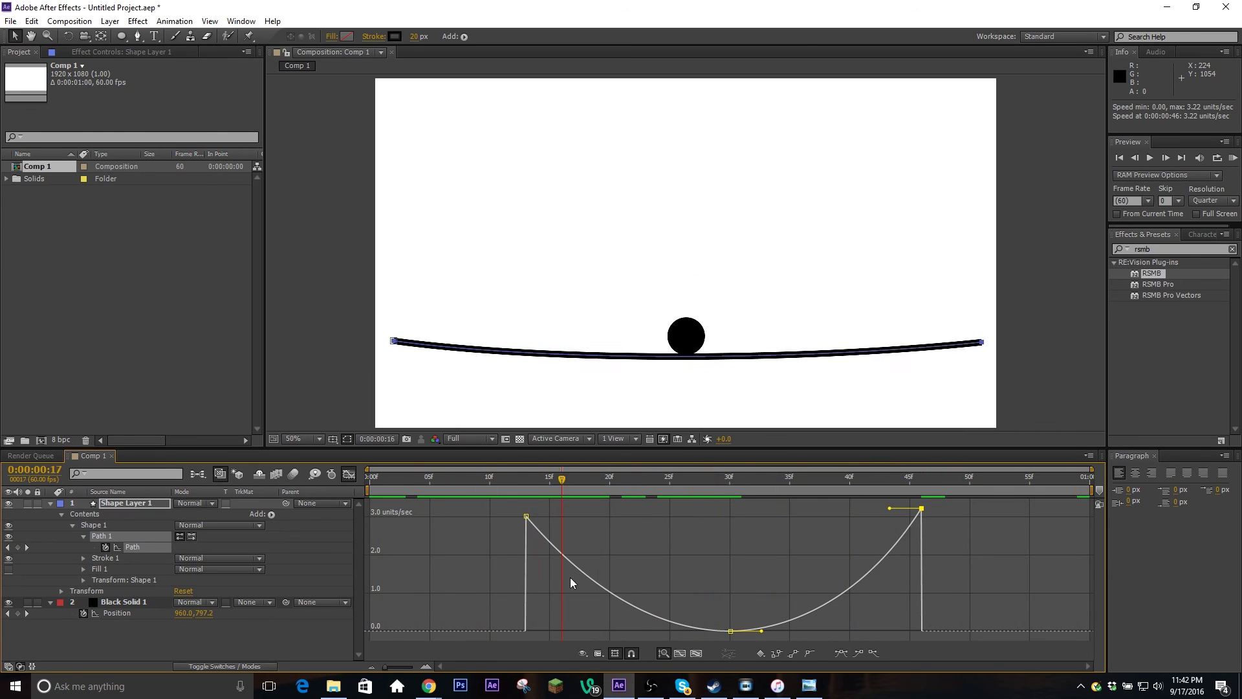
pyautogui.click(1234, 158)
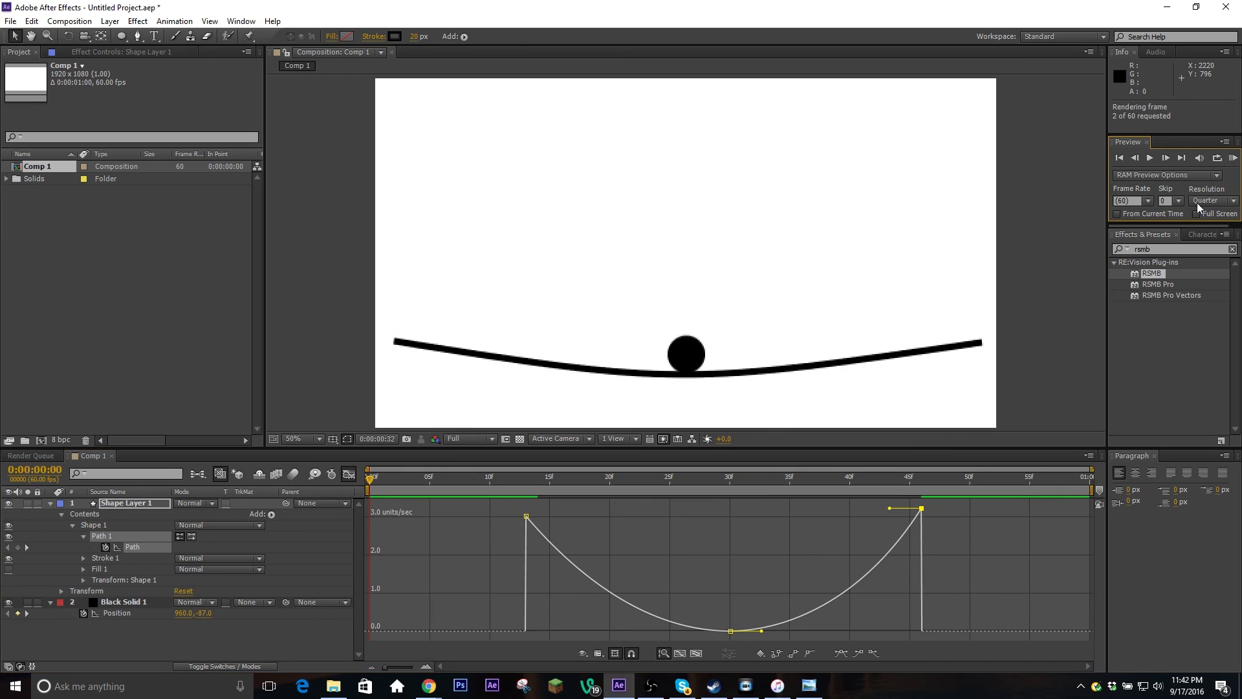